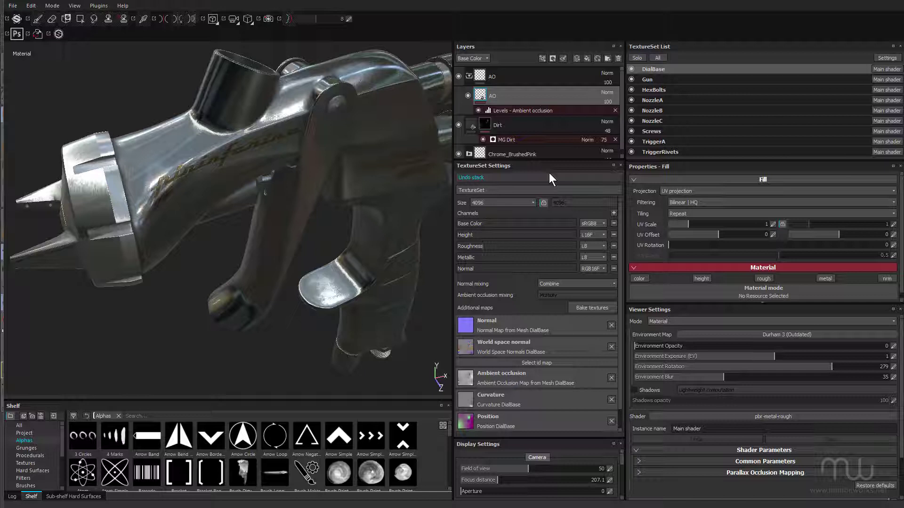
- Check the Vimeo profile page in the browser, then close the browser window
left_click(549, 174)
left_click_drag(903, 69, 520, 57)
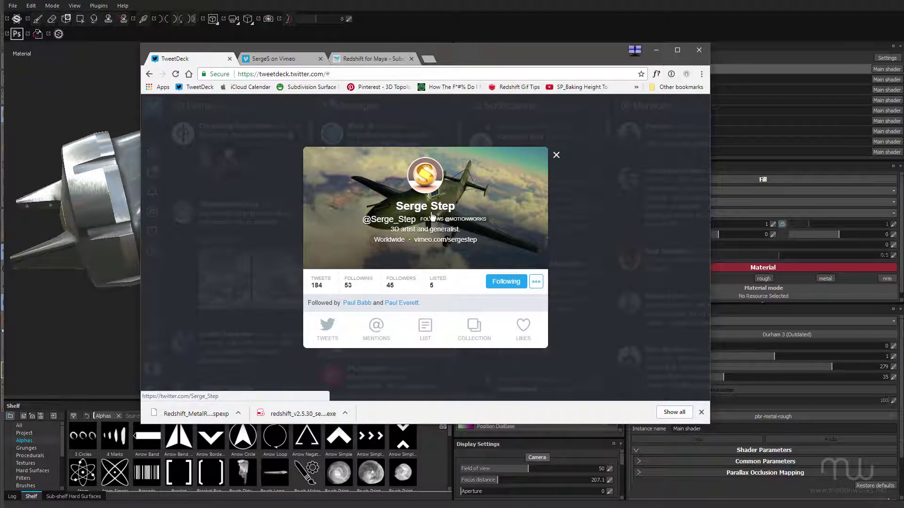
left_click(264, 59)
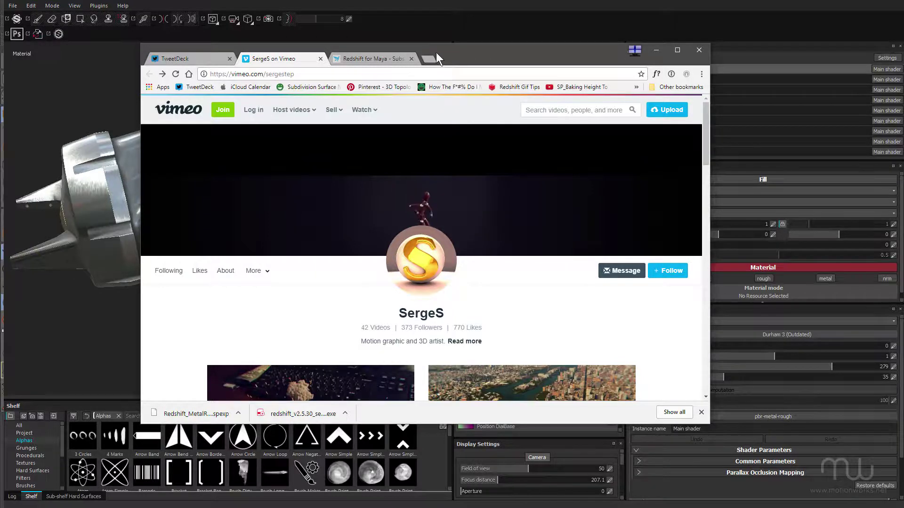
left_click_drag(444, 49, 632, 108)
left_click(841, 103)
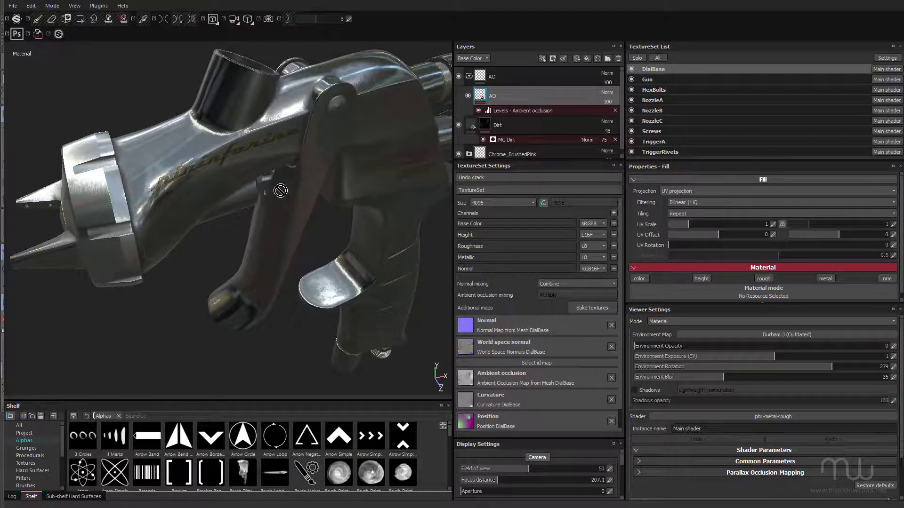
- In Export Textures, choose the Redshift_MetalRough preset with DiffuseColor, Normal, Roughness, Metallic and AO outputs
left_click(14, 7)
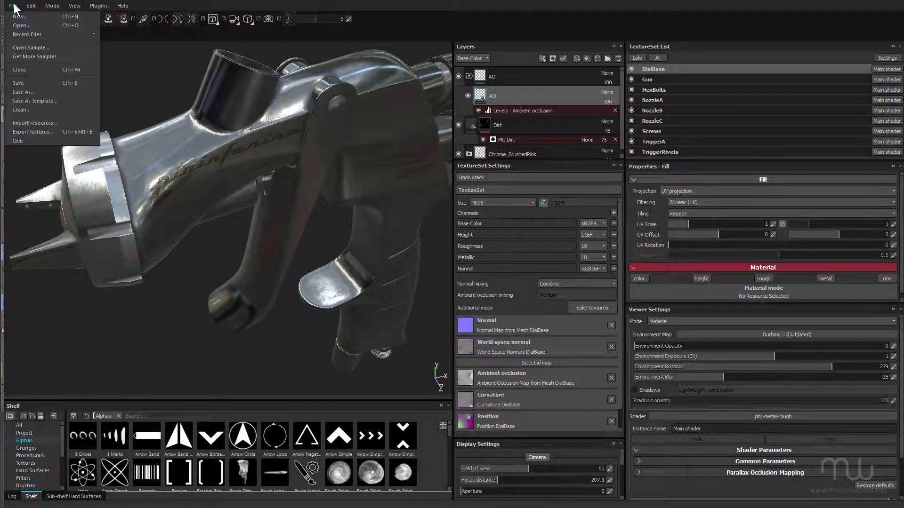
left_click(33, 132)
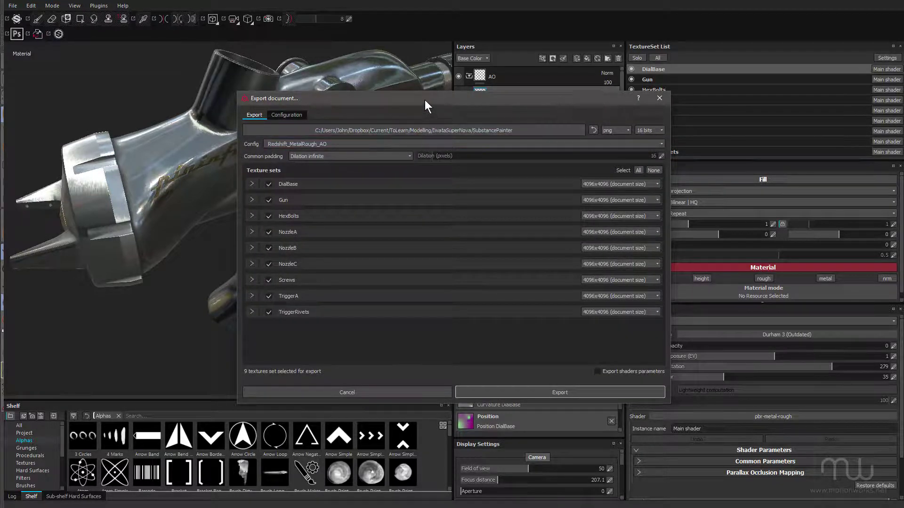
left_click_drag(425, 99, 397, 94)
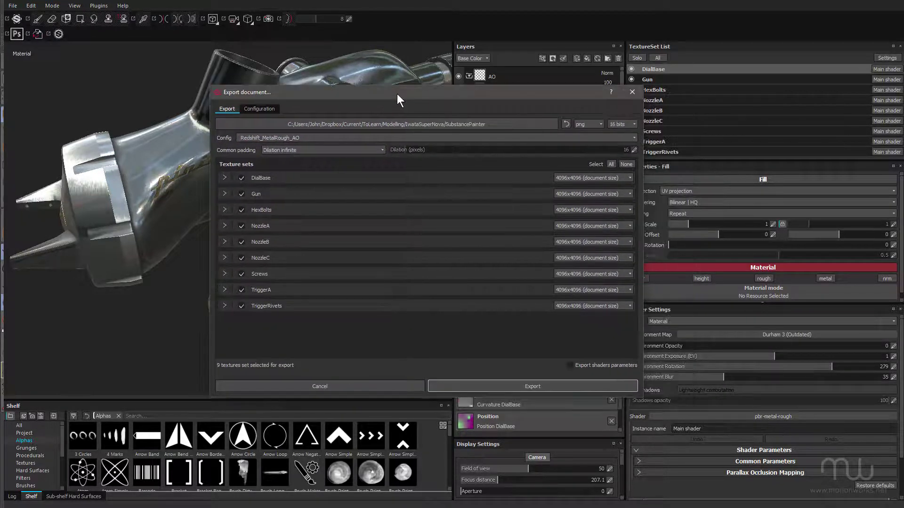
left_click(260, 110)
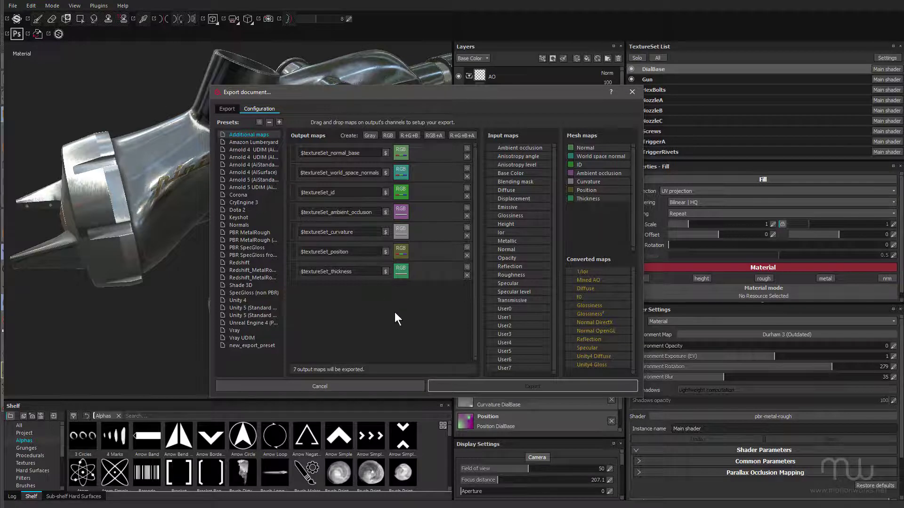
left_click(239, 263)
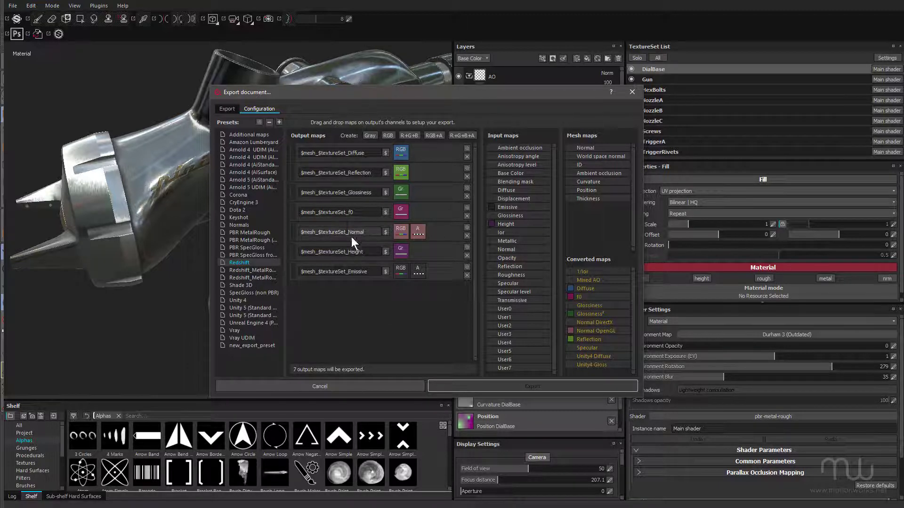
left_click(237, 270)
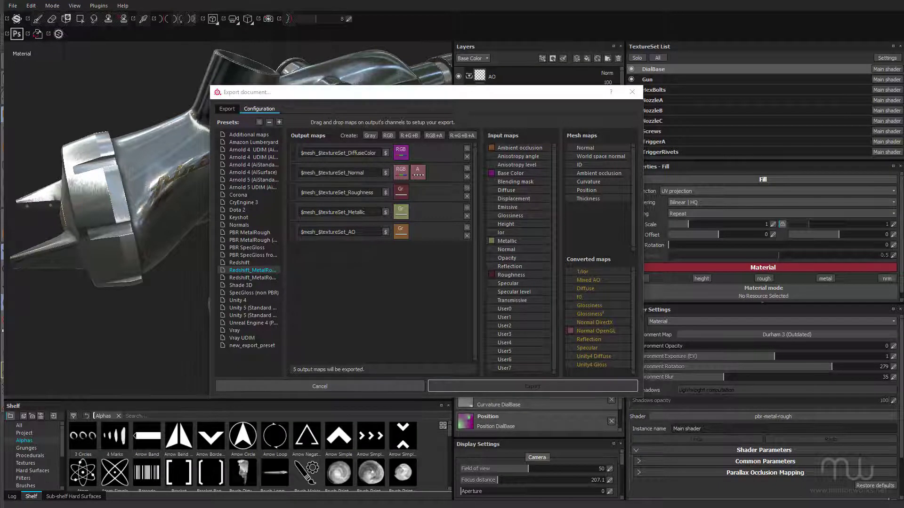
left_click_drag(903, 135, 531, 103)
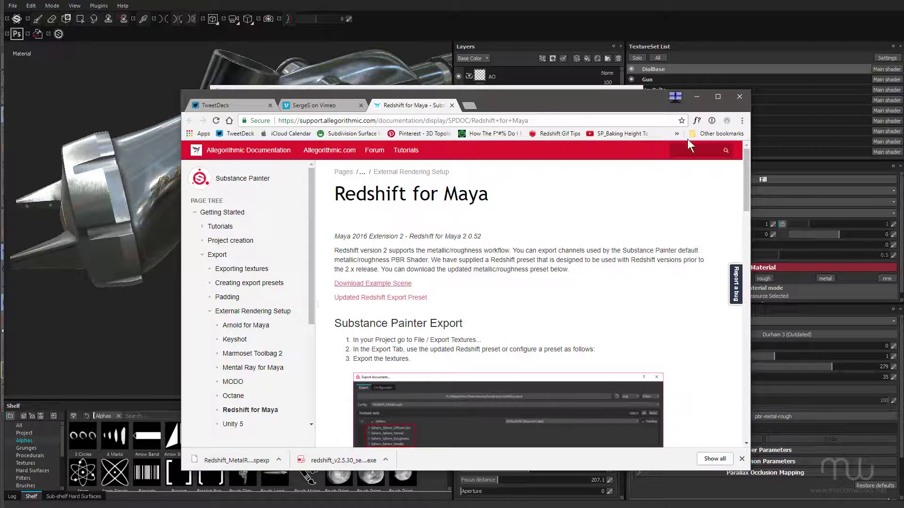
- Minimize the Chrome documentation window so the export dialog is visible again
left_click(695, 97)
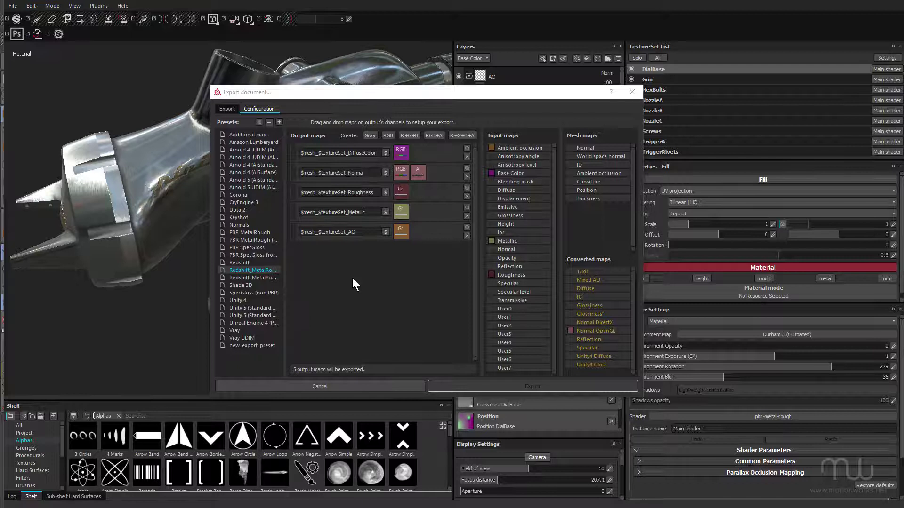
- Export all nine texture sets with the Redshift_MetalRough_AO config after checking DialBase's outputs
left_click(223, 108)
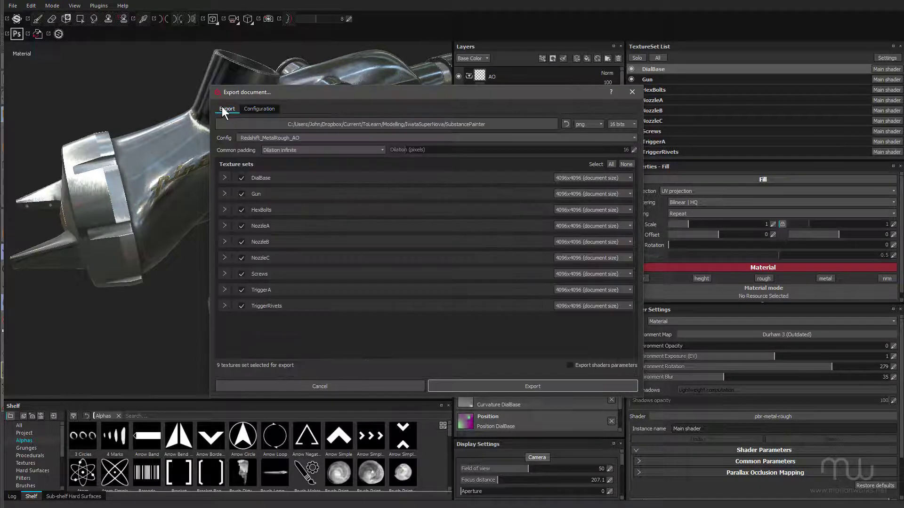
left_click(267, 137)
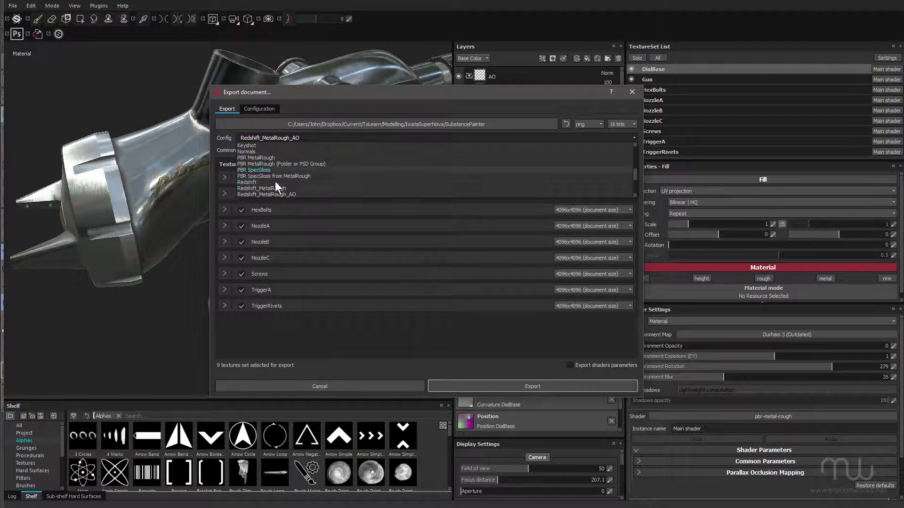
left_click(272, 95)
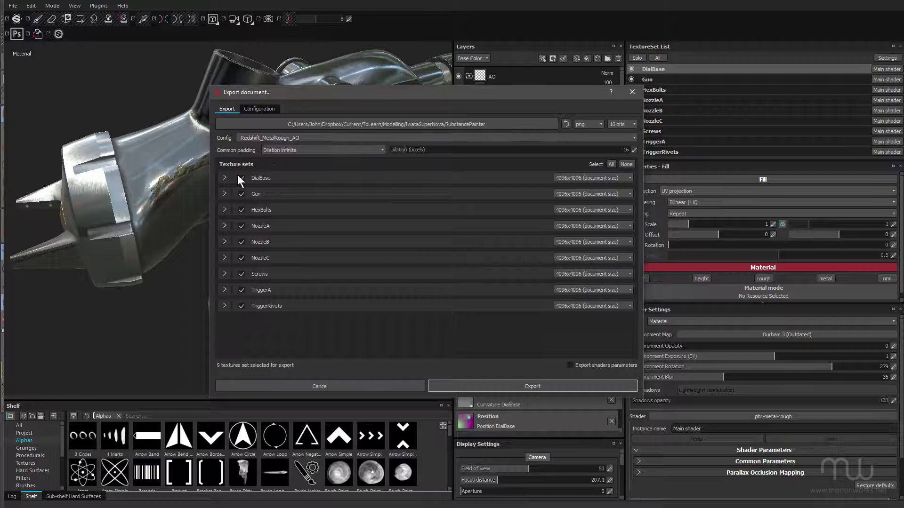
left_click(225, 177)
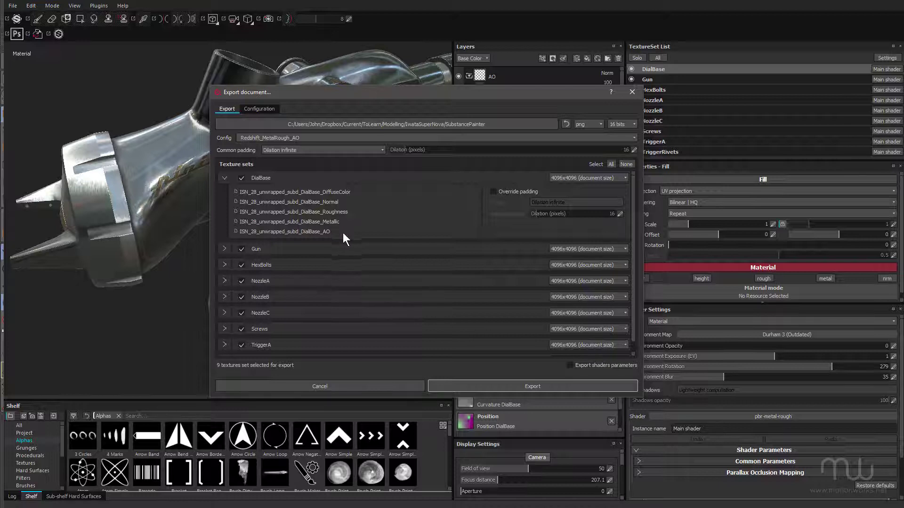
left_click(223, 178)
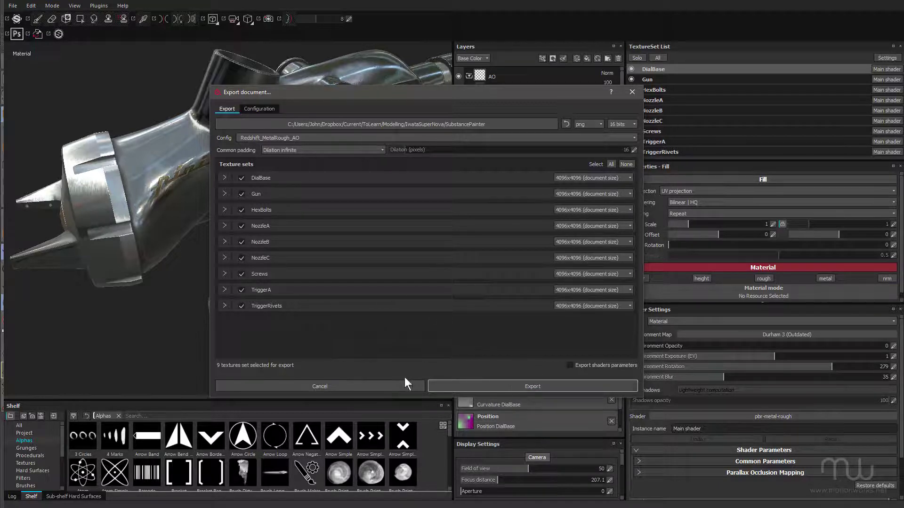
left_click(513, 387)
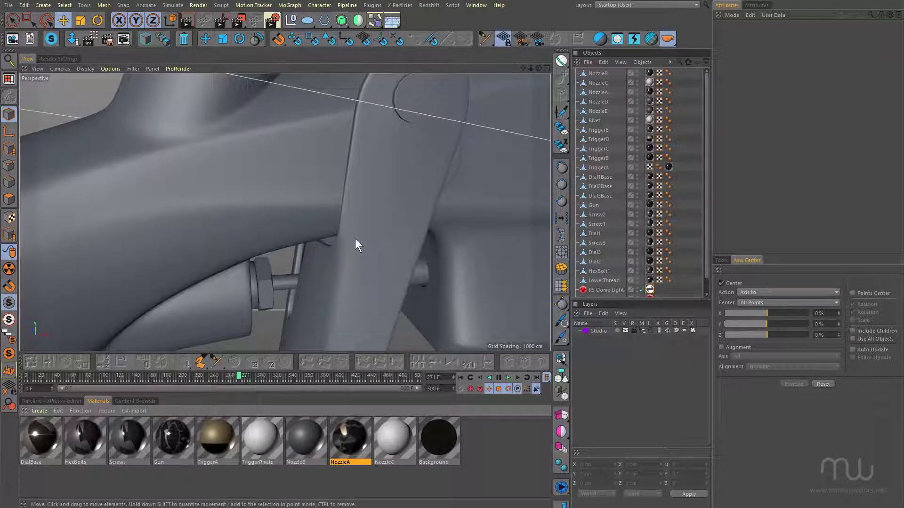
- Start a Redshift IPR render and orbit and dolly the camera close to the gun body
left_click(428, 6)
left_click(433, 72)
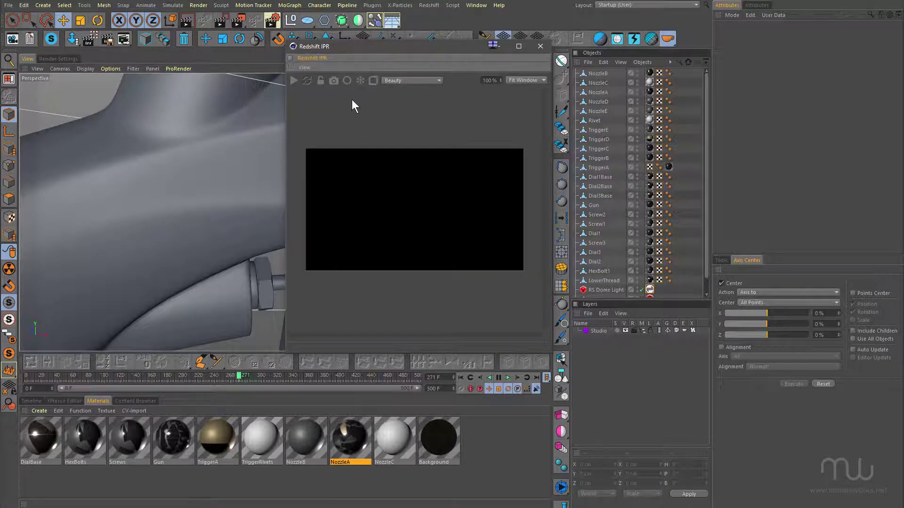
left_click(291, 80)
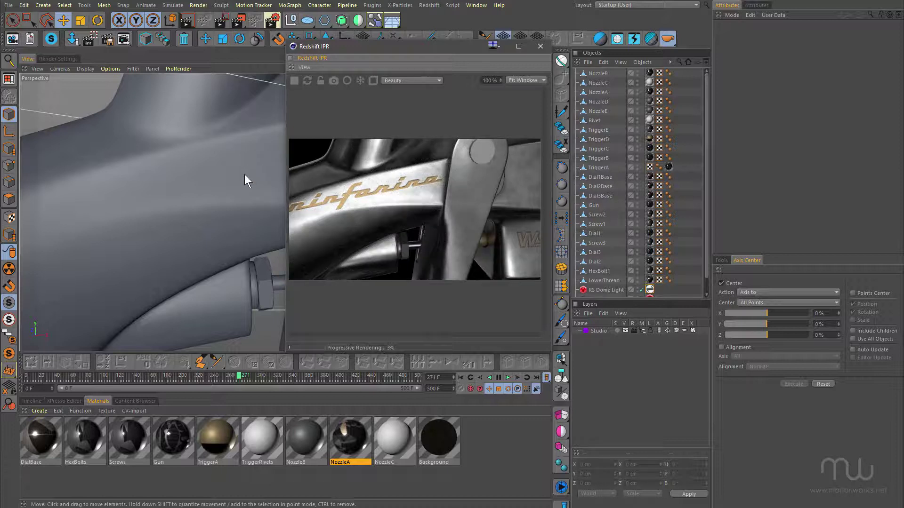
left_click_drag(186, 180, 150, 187, "alt")
right_click_drag(147, 176, 176, 152, "alt")
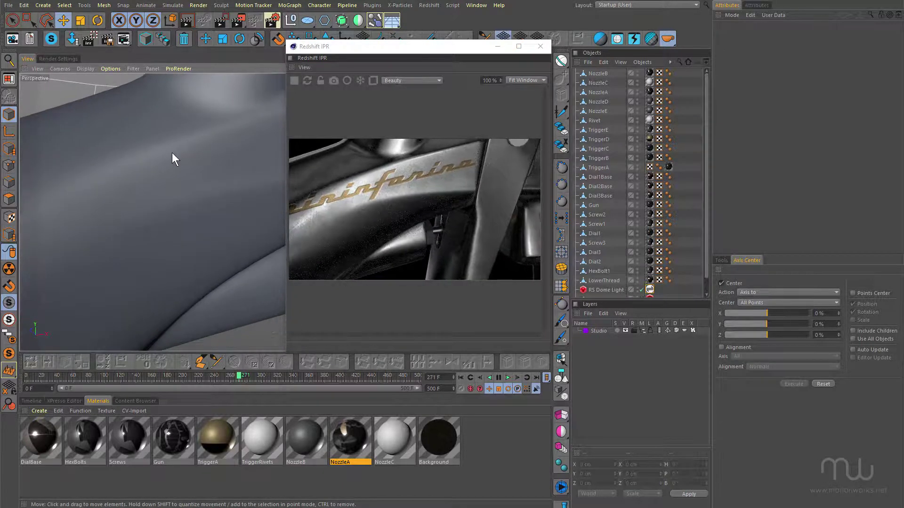
left_click_drag(172, 153, 188, 134, "alt")
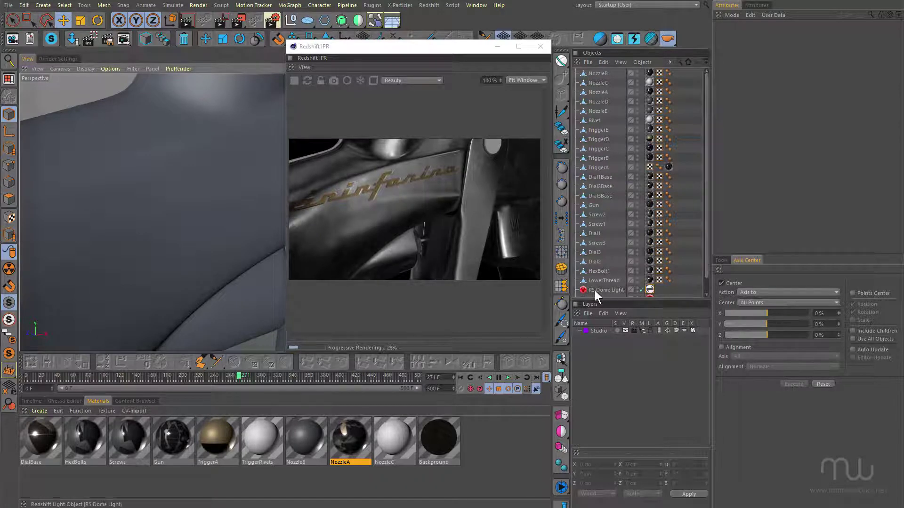
- Browse the Pro Studios Metal HDRI pack from the dome light's HDRI Link, then close the browser
left_click(650, 289)
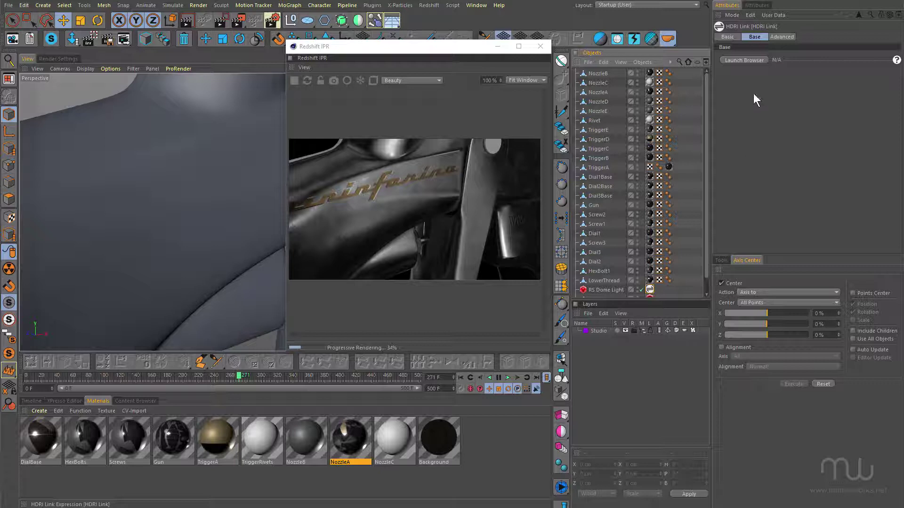
left_click(737, 58)
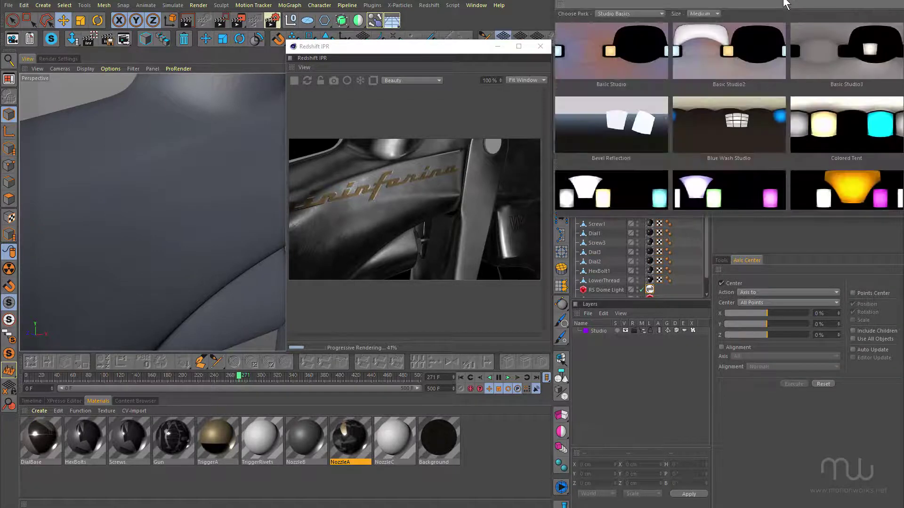
left_click_drag(737, 59, 494, 191)
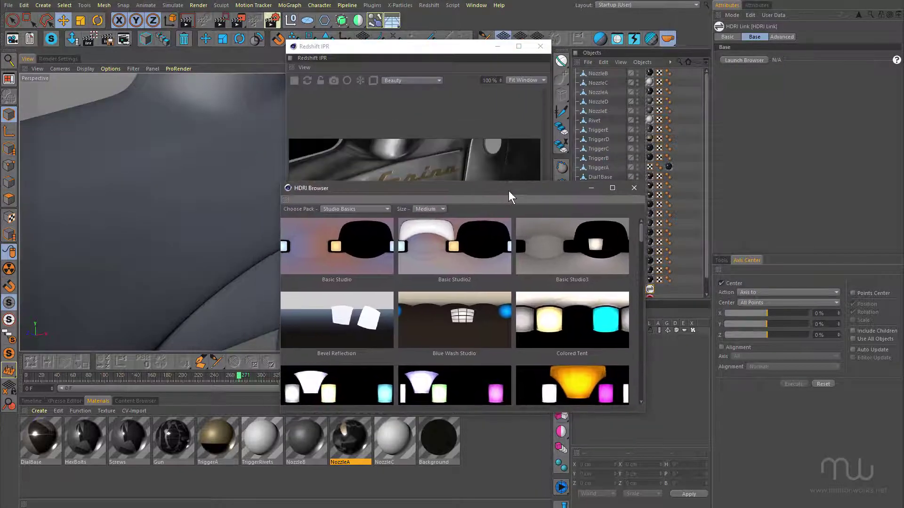
left_click(383, 209)
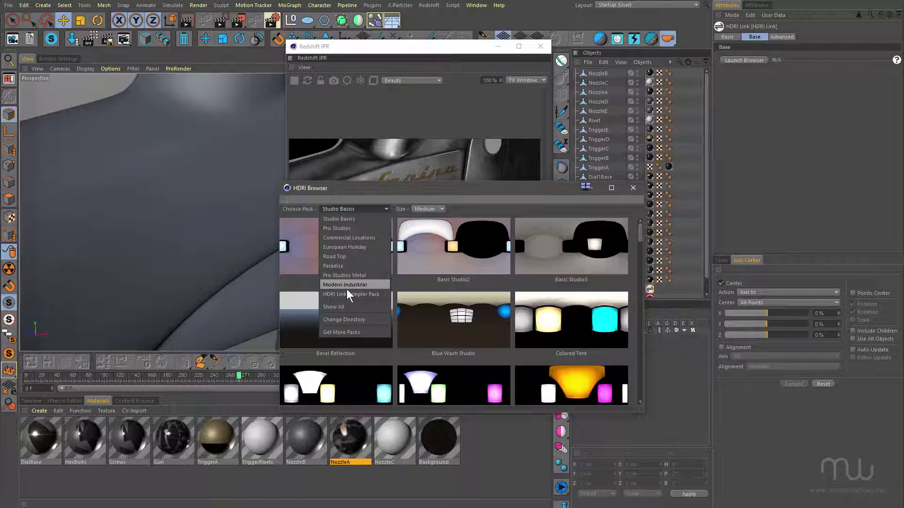
left_click(349, 276)
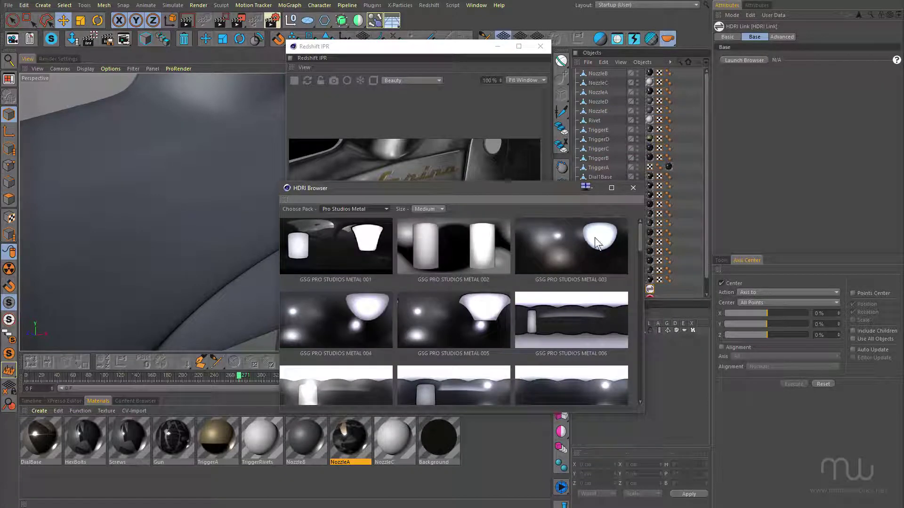
left_click_drag(640, 228, 597, 193)
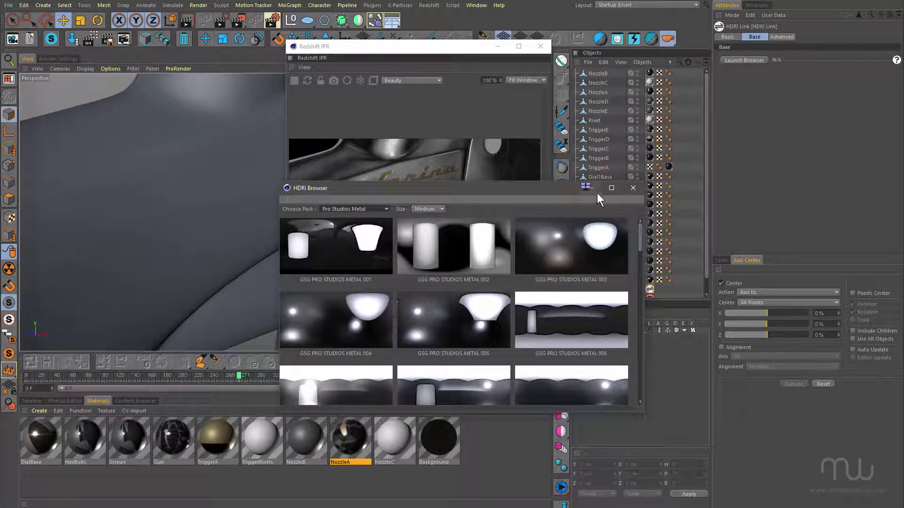
left_click(632, 187)
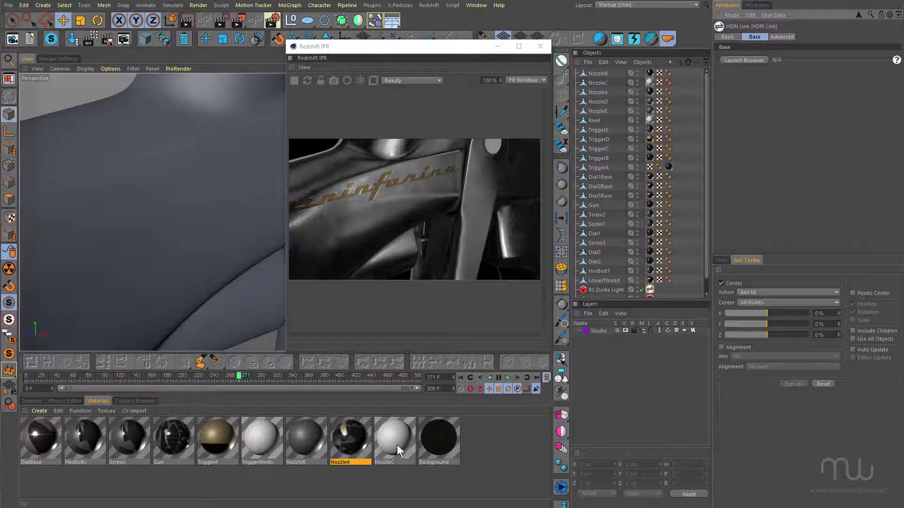
- Select the NozzleC material and nozzle object, then frame the nozzle front-on and close up
left_click(400, 431)
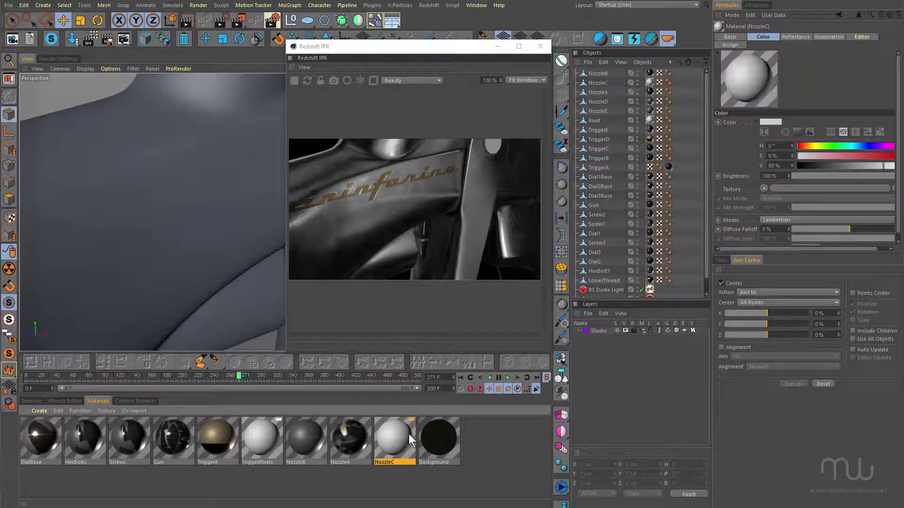
left_click(594, 82)
scroll(151, 209, "down", 2)
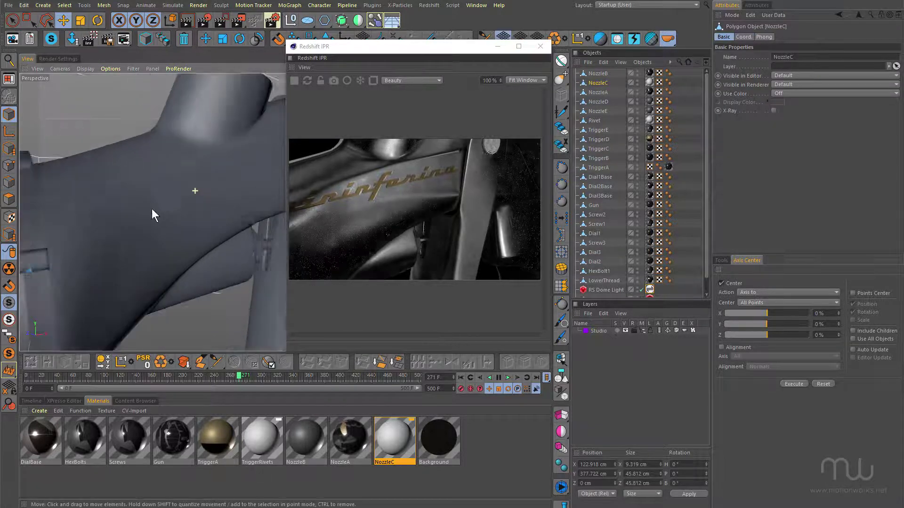
scroll(151, 215, "down", 2)
left_click_drag(151, 215, 149, 234, "alt")
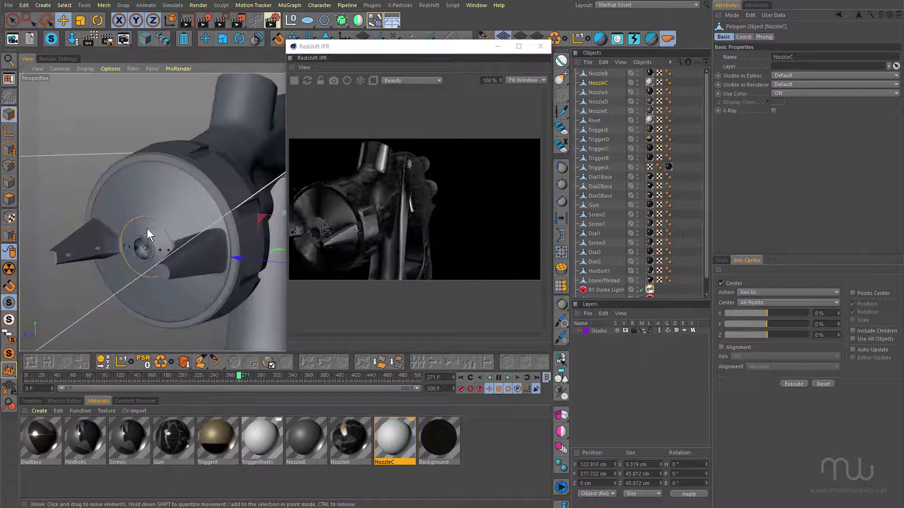
scroll(147, 228, "up", 6)
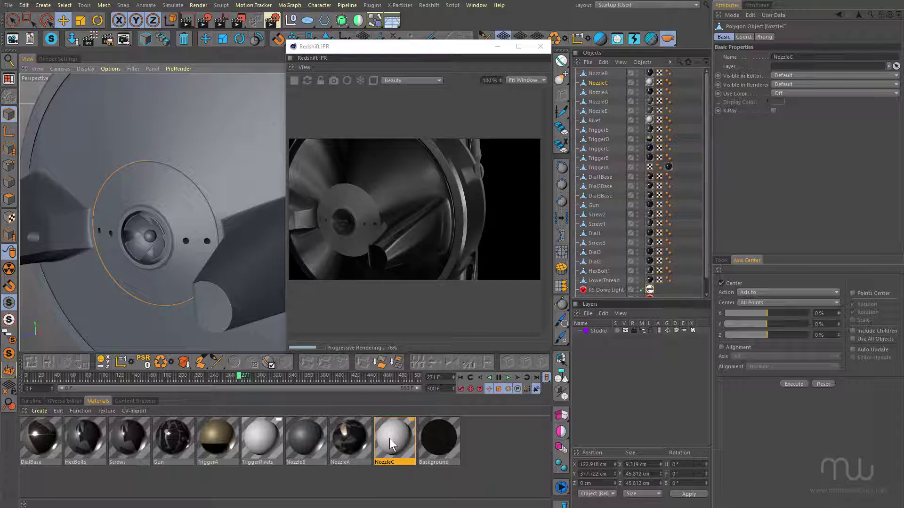
- Duplicate the Gun material, rename the copy NozzleC, and drop it onto the old NozzleC swatch
left_click(177, 436)
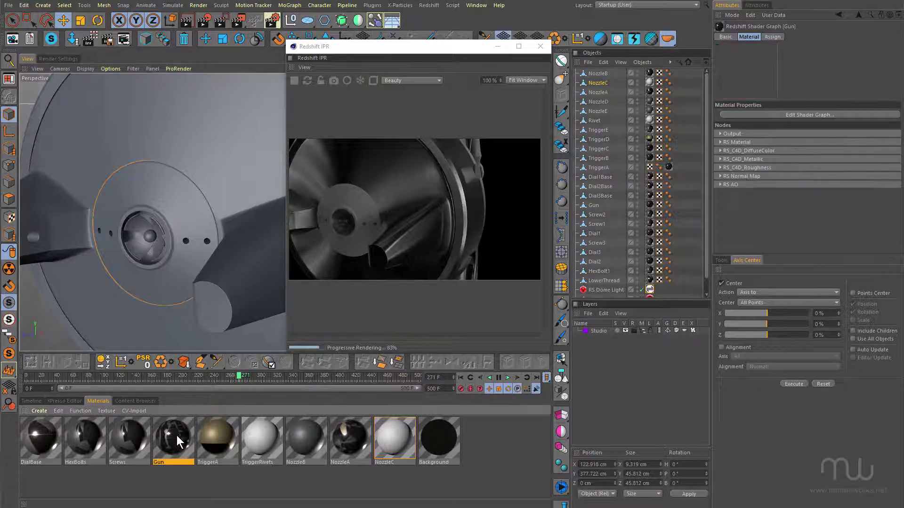
left_click_drag(186, 436, 187, 436, "ctrl")
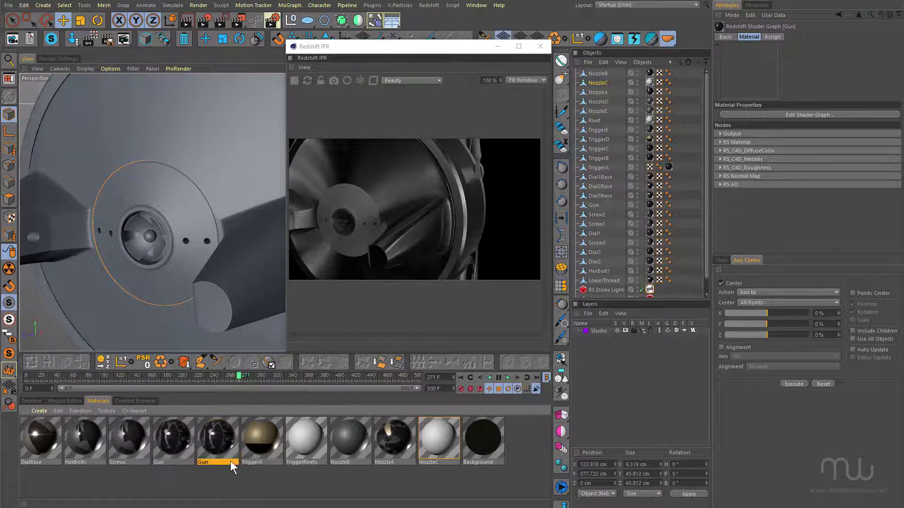
double_click(204, 462)
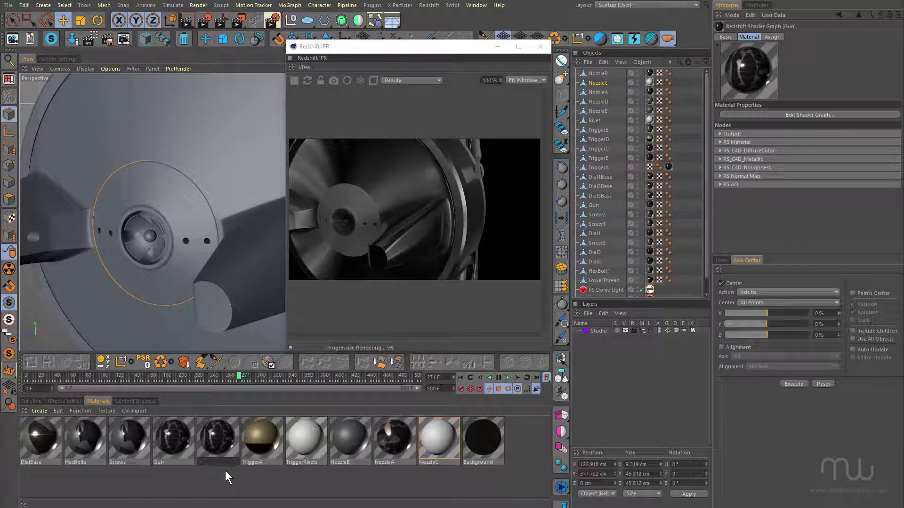
key("BackSpace")
type("NozzleC")
key("Return")
left_click_drag(216, 428, 434, 439)
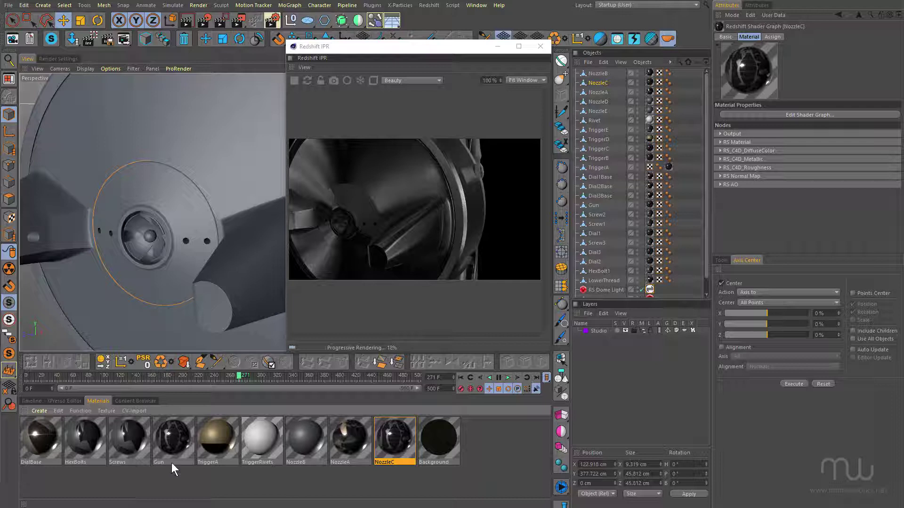
- Open NozzleC's Shader Graph full screen and select the RS_C4D_Roughness node
double_click(400, 434)
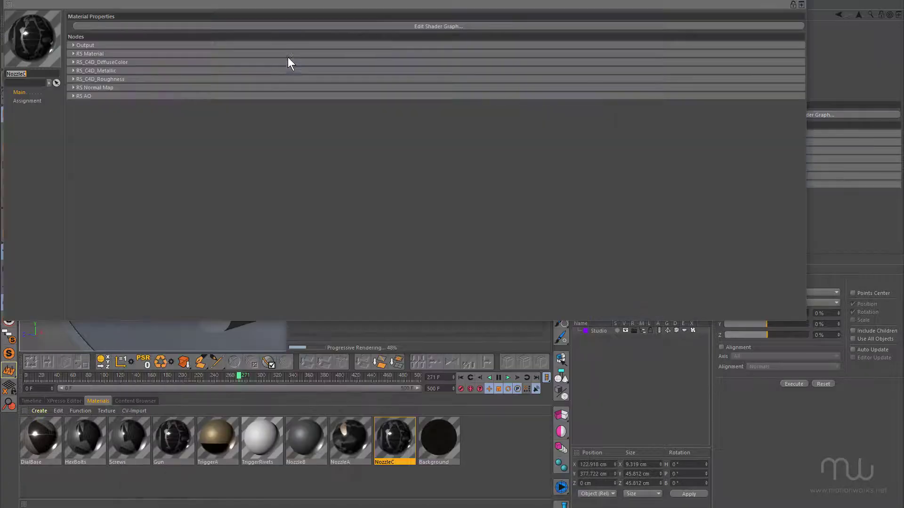
left_click(415, 27)
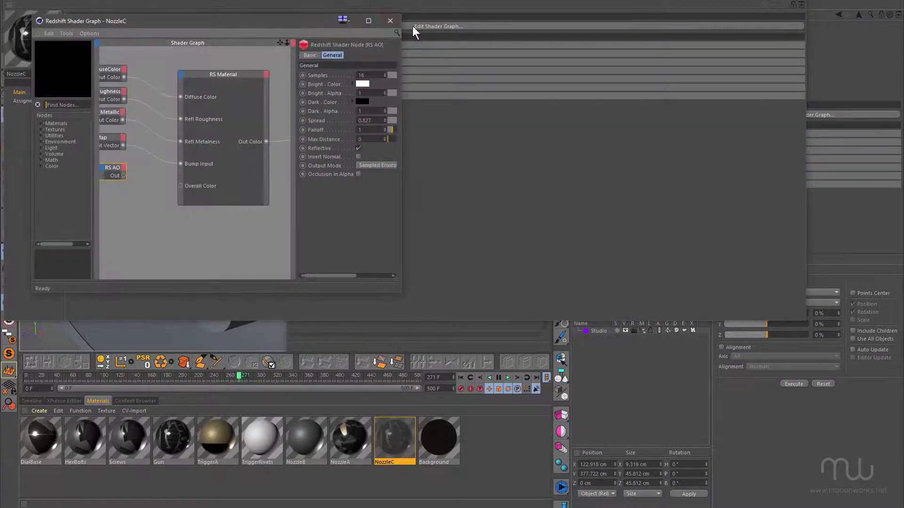
double_click(240, 26)
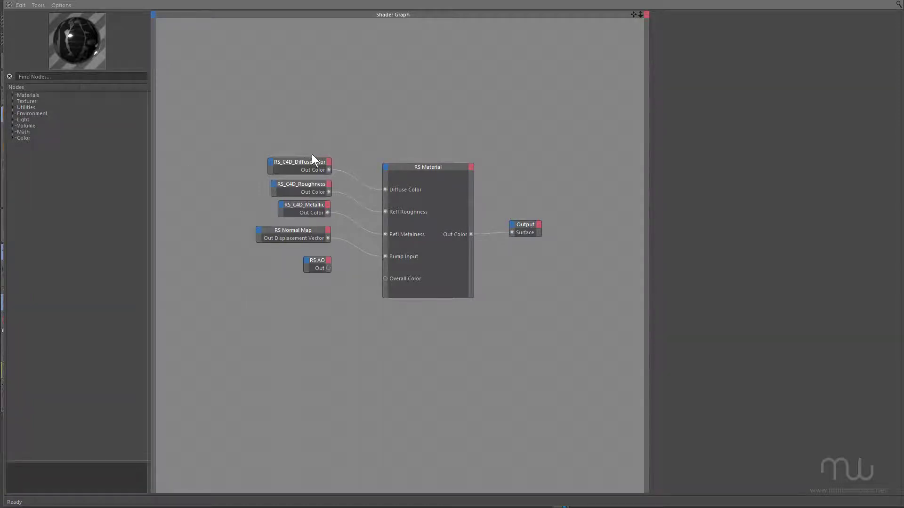
left_click(301, 163)
left_click(306, 184)
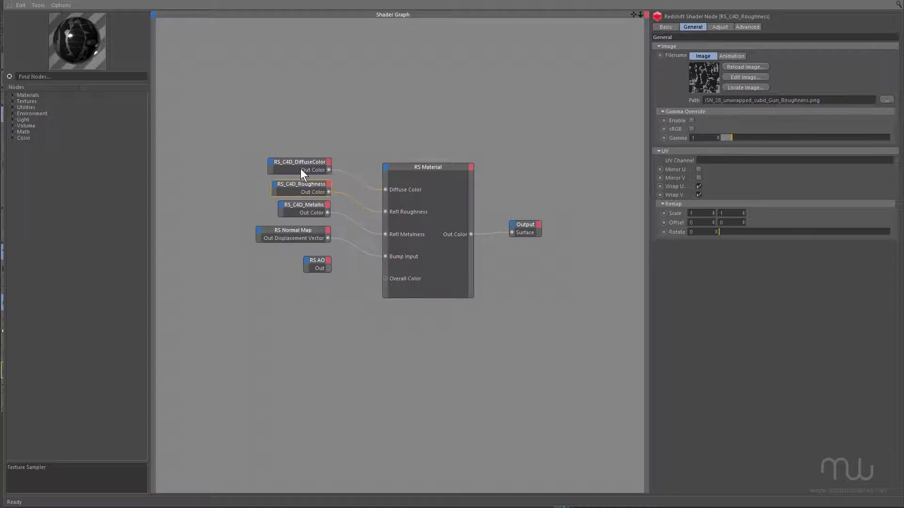
- Remove a stray RS Texture node from the graph and reselect RS_C4D_DiffuseColor
left_click(300, 163)
left_click(14, 101)
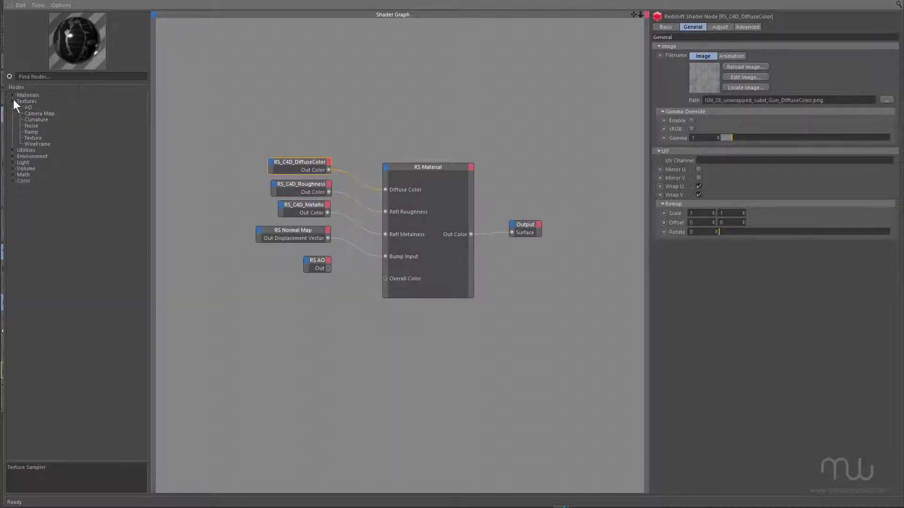
left_click_drag(36, 138, 283, 116)
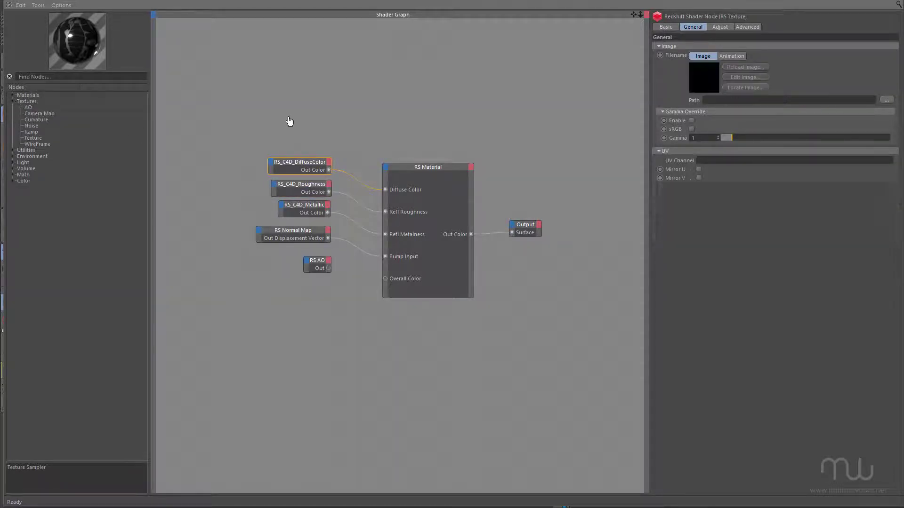
key("Delete")
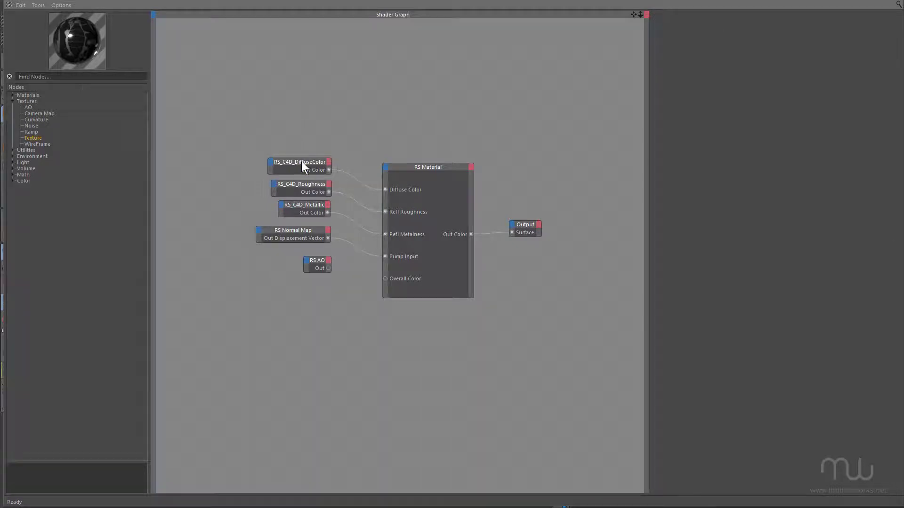
left_click(301, 162)
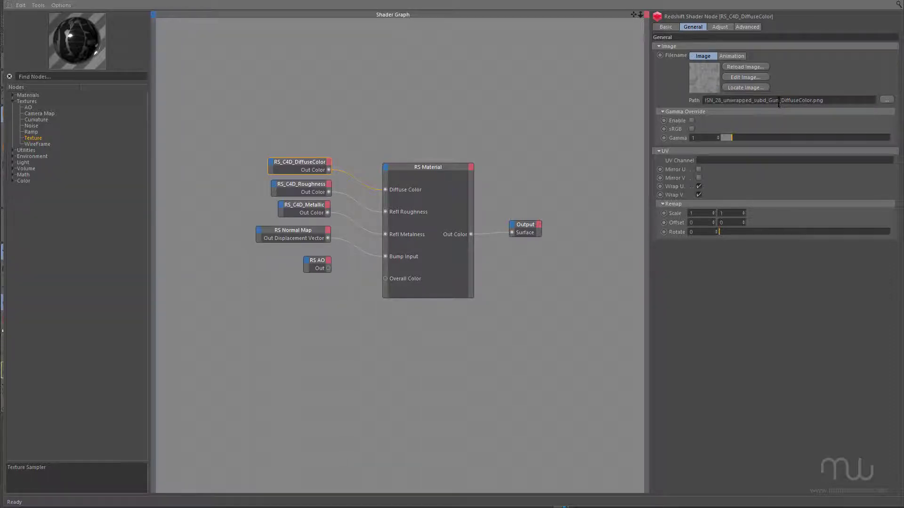
- Load ISN_28_unwrapped_subd_NozzleC_DiffuseColor into the diffuse node, keeping it in its original folder
left_click(887, 100)
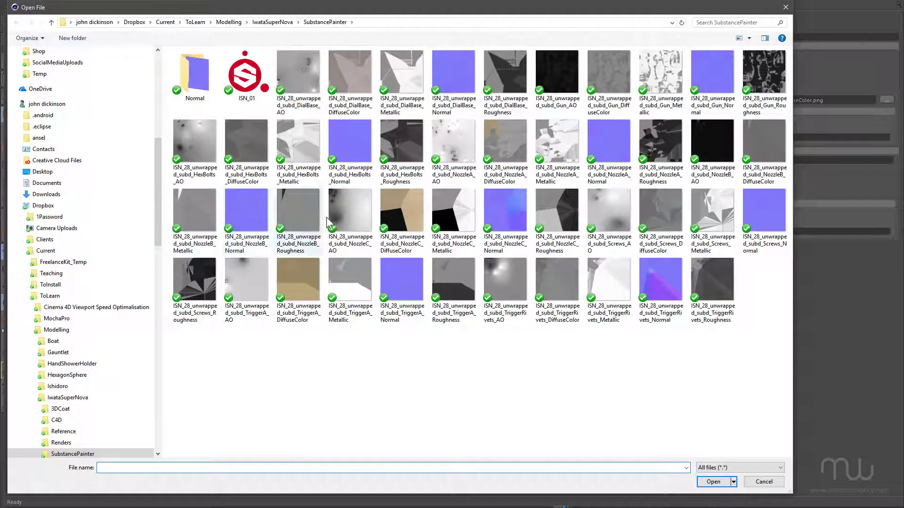
left_click(397, 205)
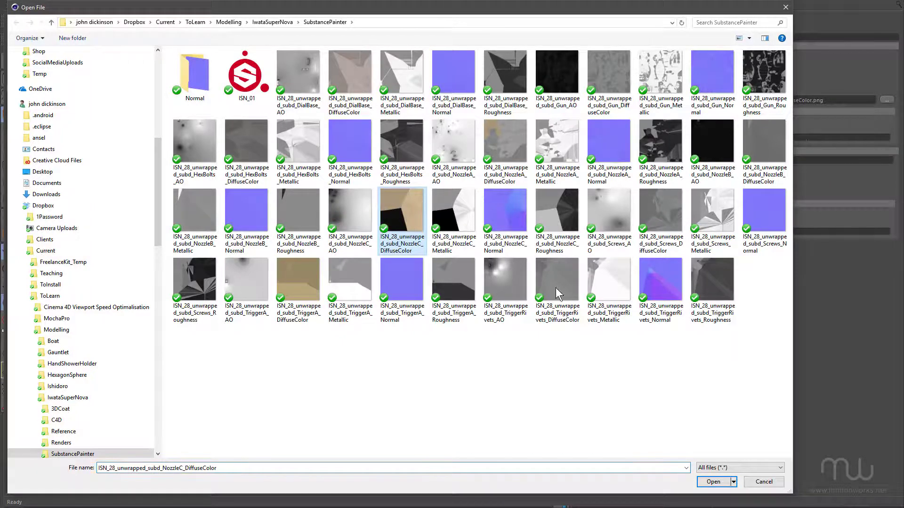
left_click(713, 482)
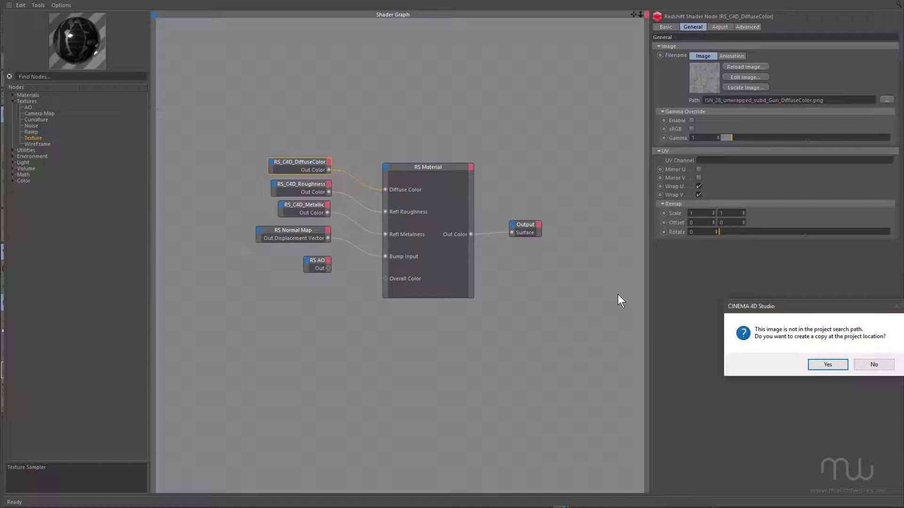
key("Escape")
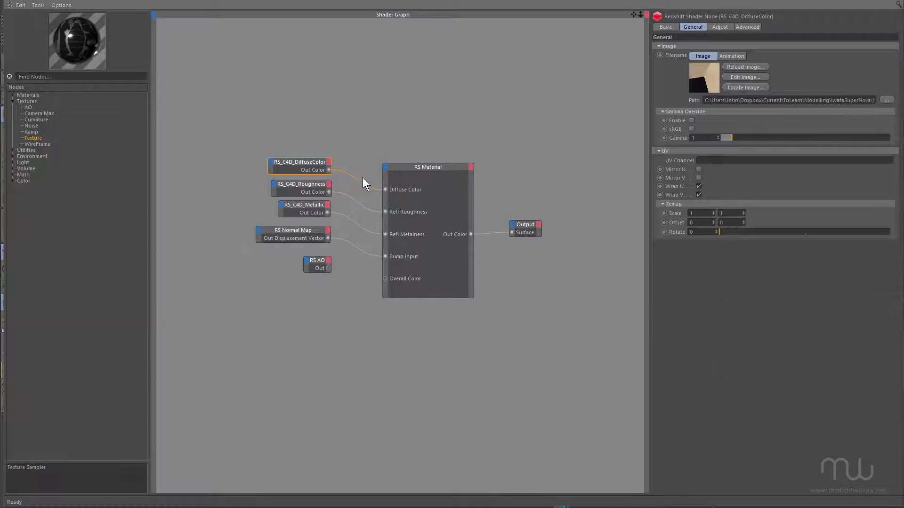
- Point RS_C4D_Roughness at the NozzleC roughness texture, leaving it in its original folder
left_click(308, 186)
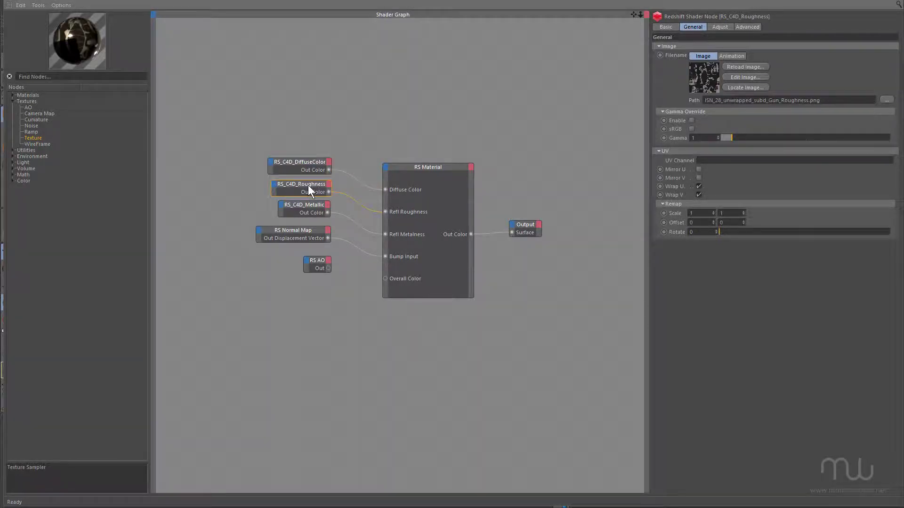
left_click(886, 100)
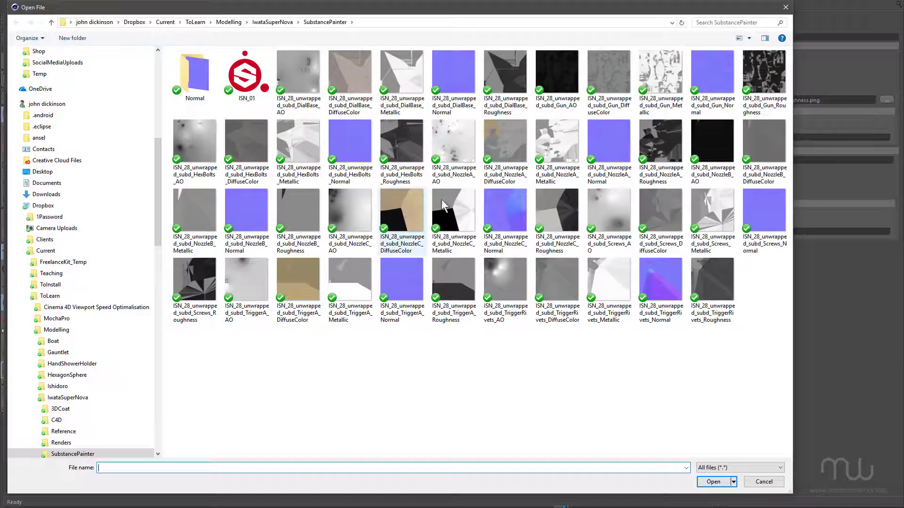
left_click(559, 208)
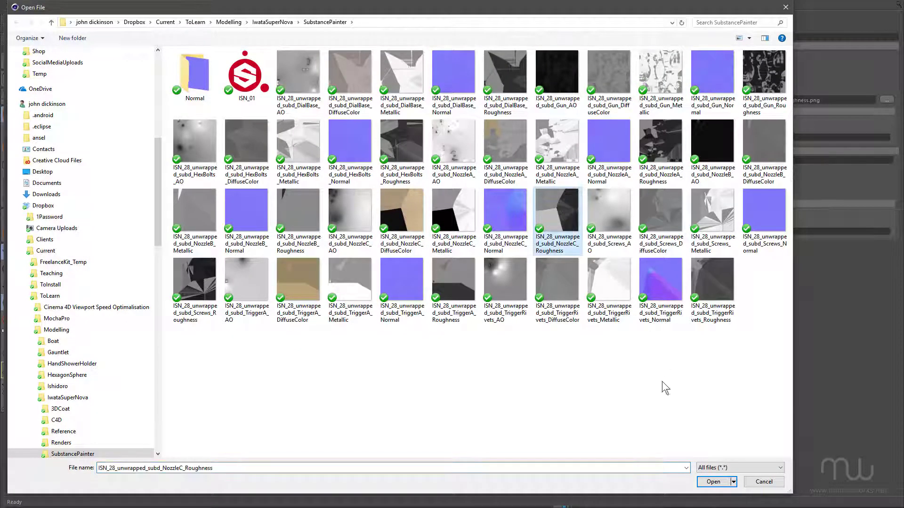
left_click(712, 481)
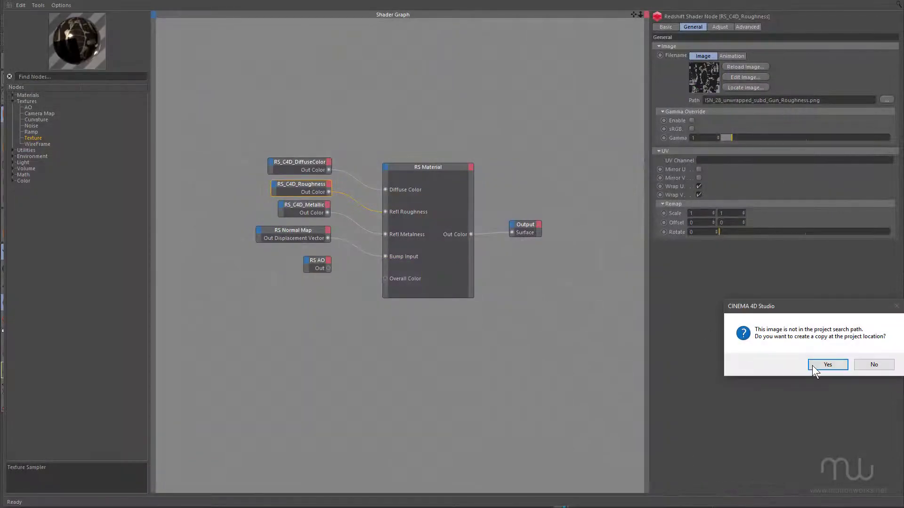
left_click(878, 366)
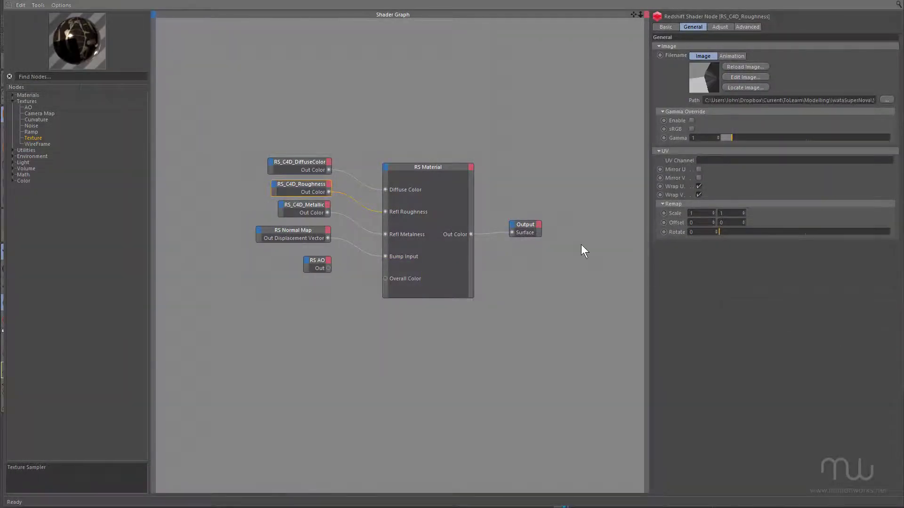
- Point RS_C4D_Metallic at the NozzleC_Metallic texture, keeping it at its original location
left_click(313, 204)
left_click(886, 100)
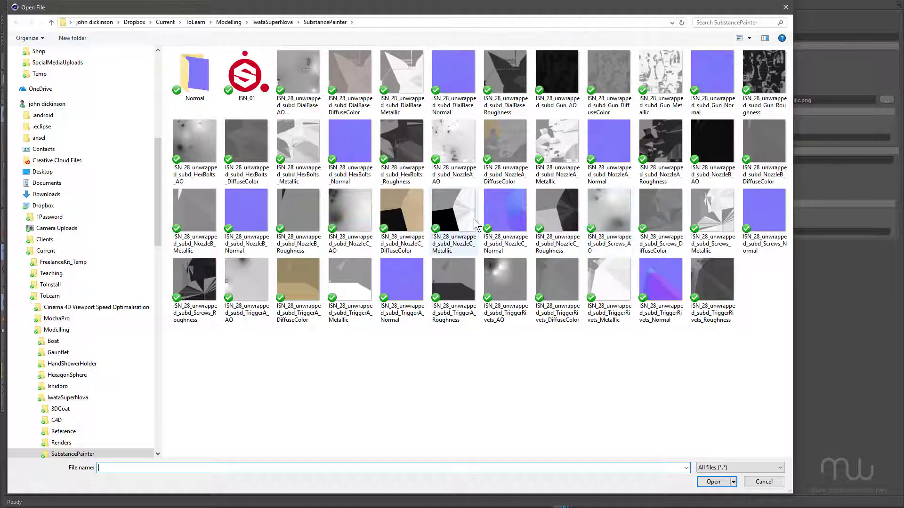
left_click(454, 210)
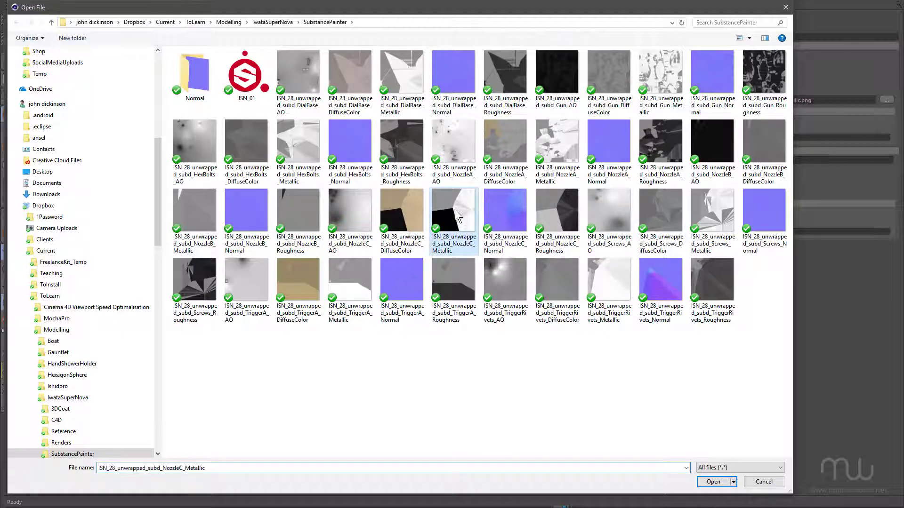
left_click(715, 482)
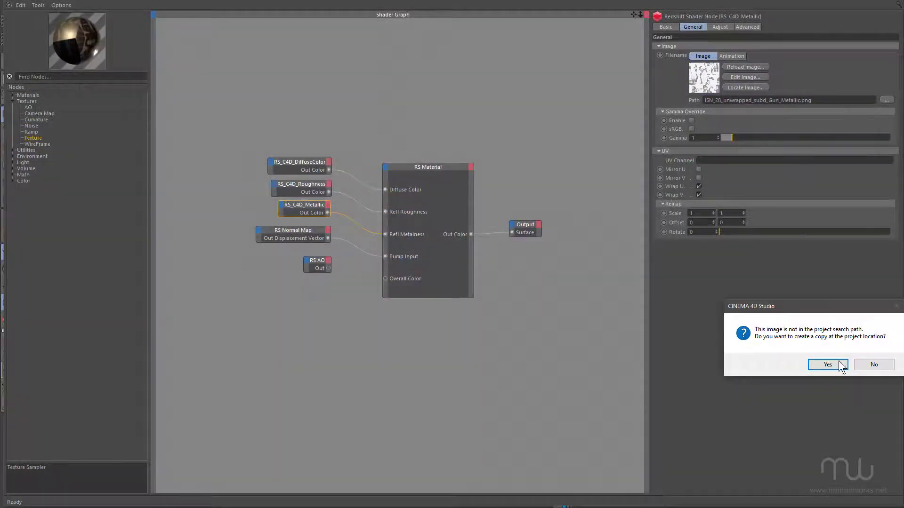
left_click(874, 364)
- Point the RS Normal Map node at the NozzleC_Normal texture file
left_click(301, 229)
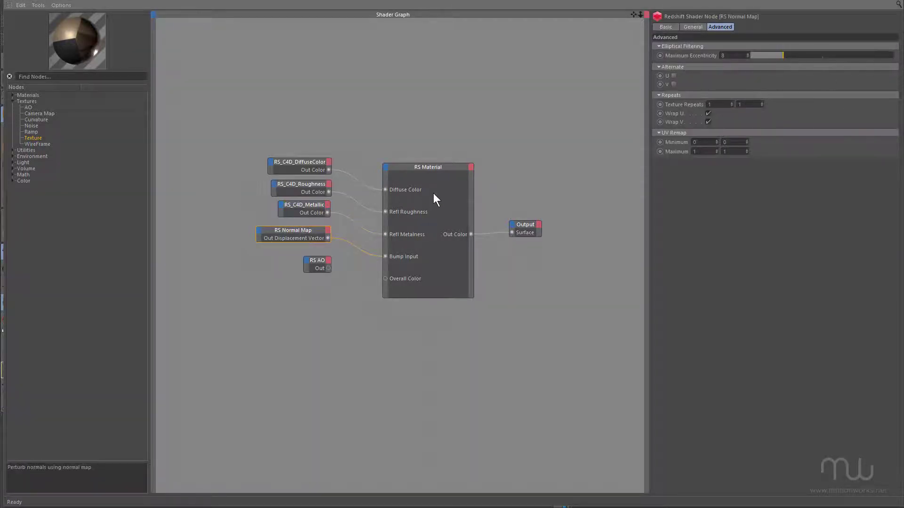
left_click(693, 26)
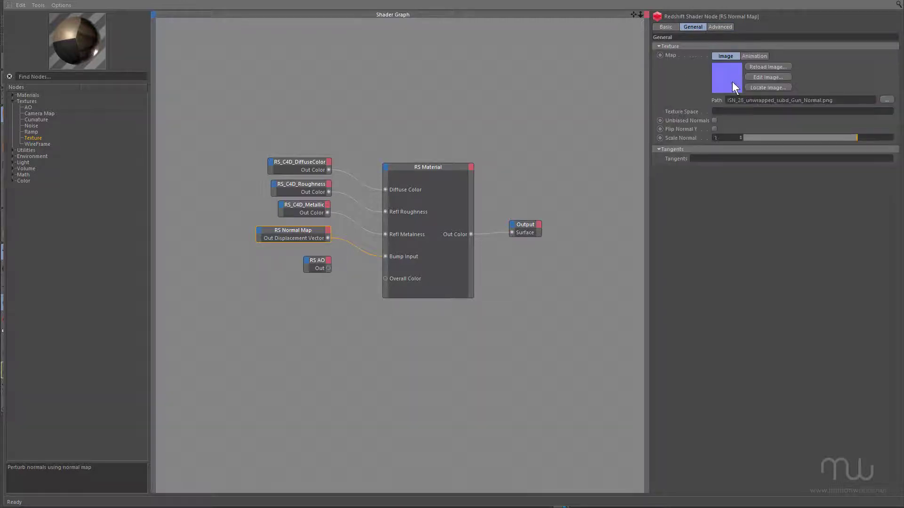
left_click(886, 101)
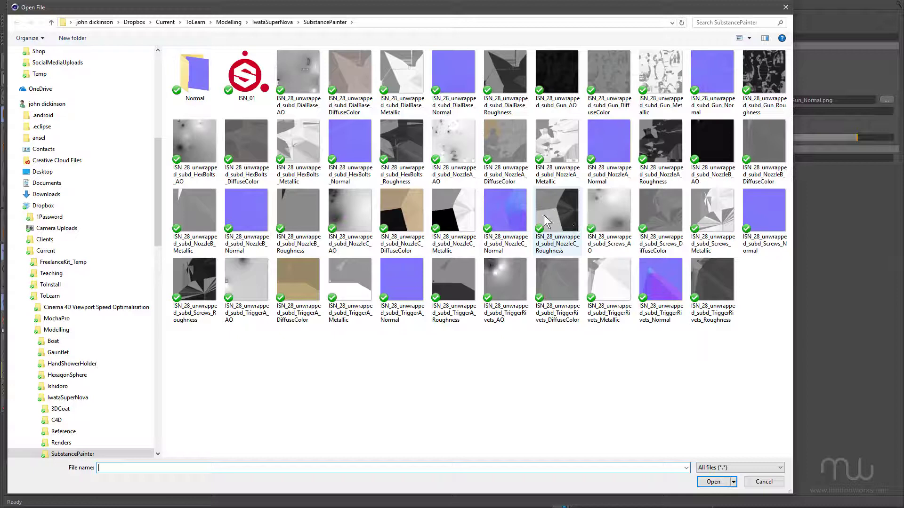
left_click(507, 207)
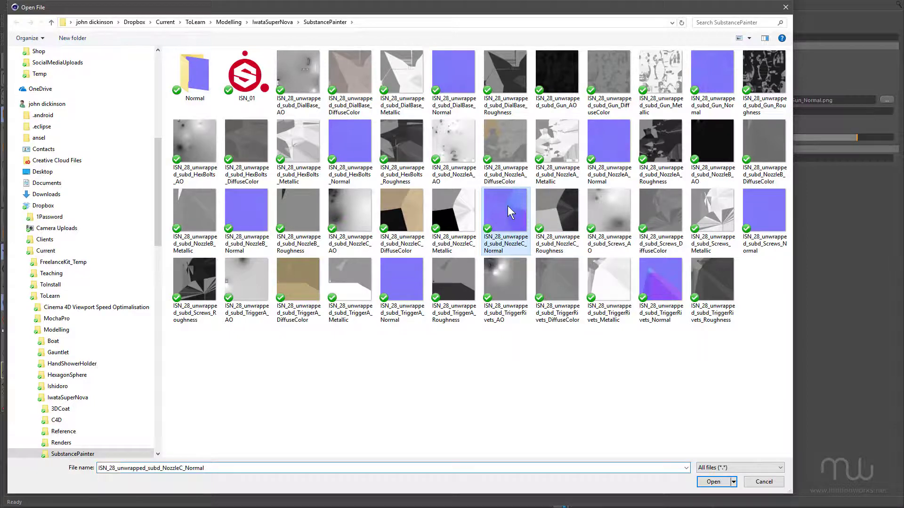
left_click(714, 482)
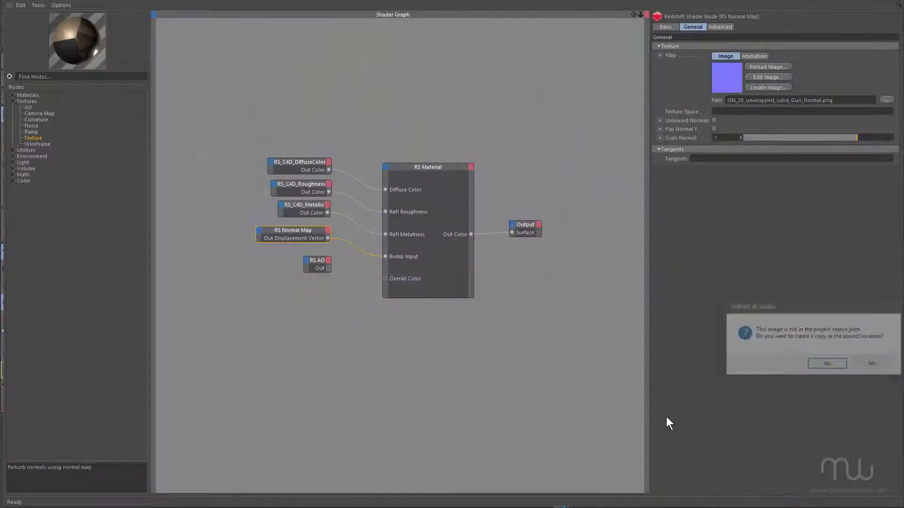
left_click(819, 363)
left_click(317, 264)
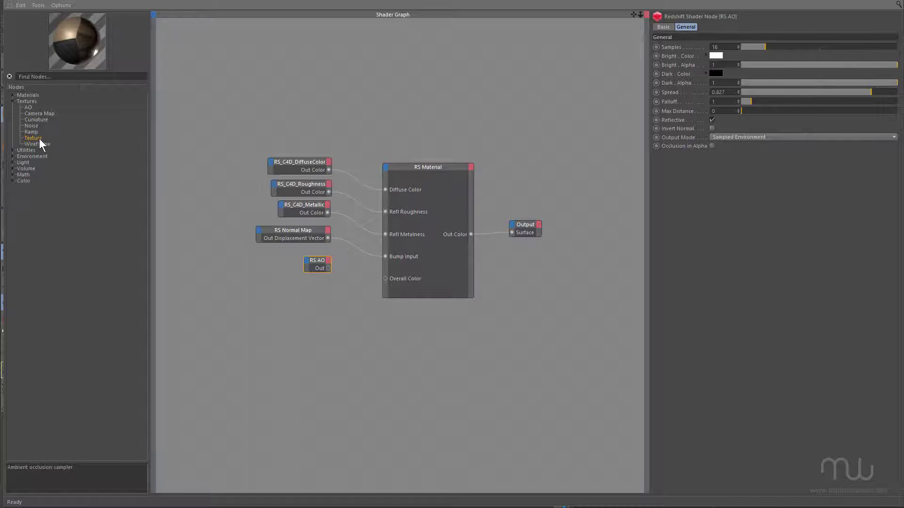
- Add a new RS Texture node to the NozzleC shader graph and widen it
left_click_drag(39, 139, 325, 306)
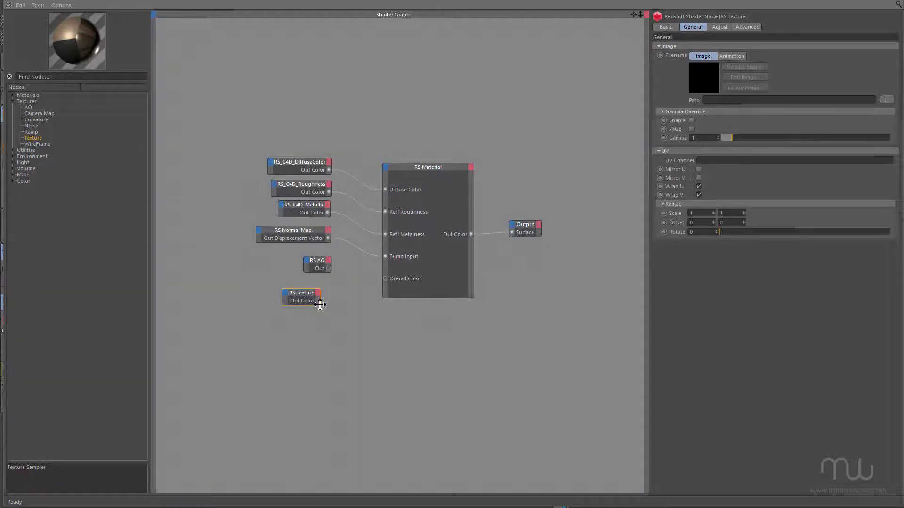
left_click(325, 308)
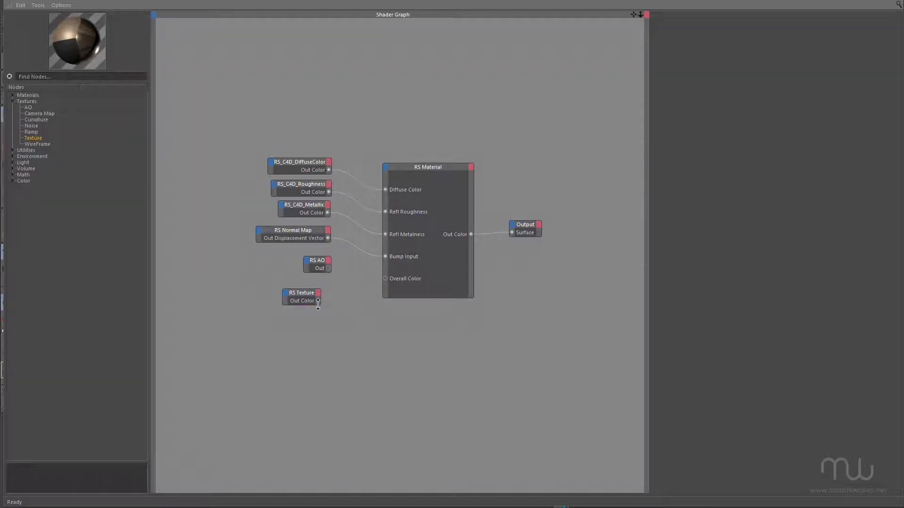
left_click(319, 306)
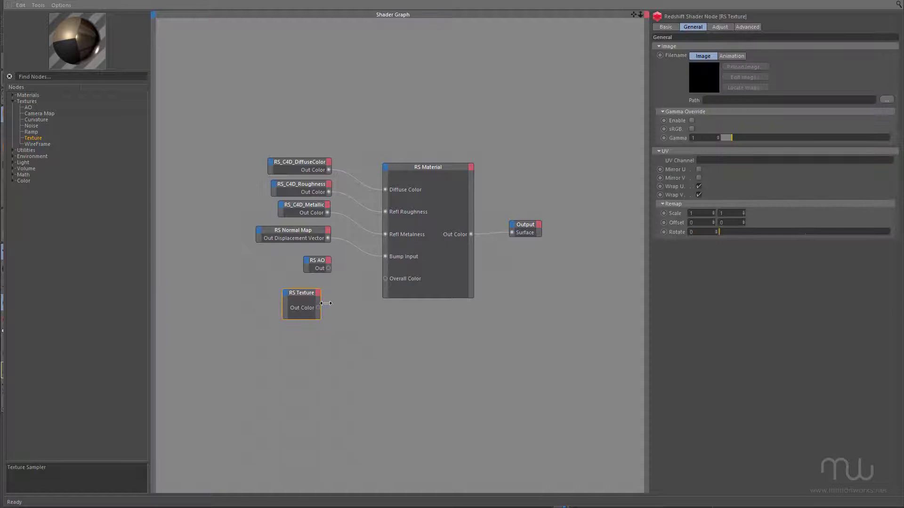
left_click_drag(326, 304, 351, 304)
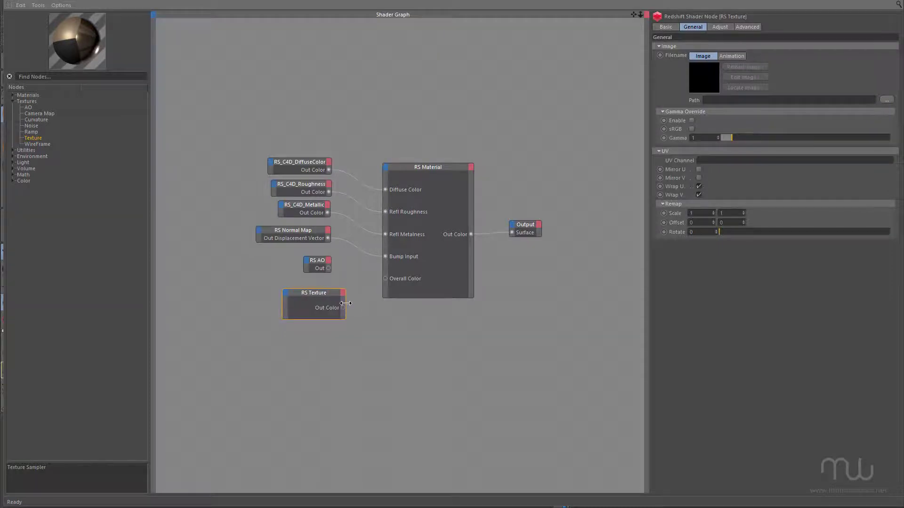
- Load the NozzleC_AO image into the texture node and wire Out Color to Overall Color
left_click(885, 100)
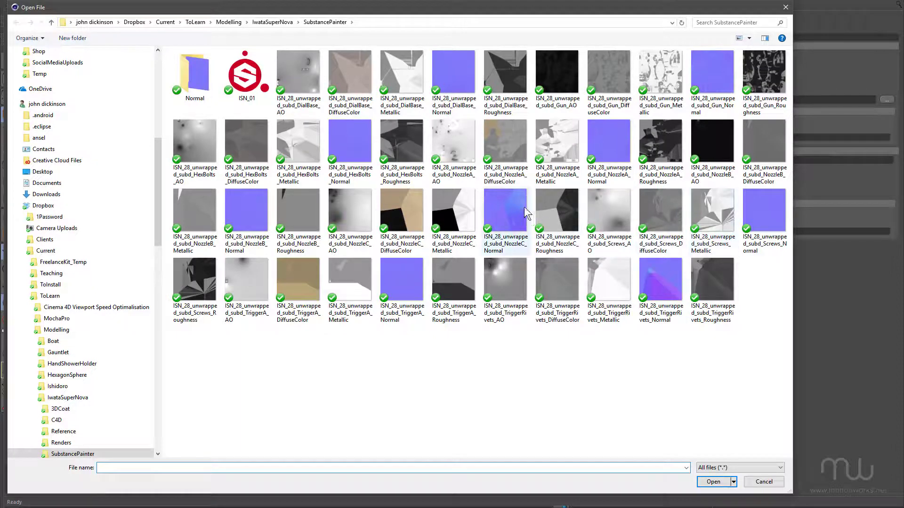
left_click(609, 210)
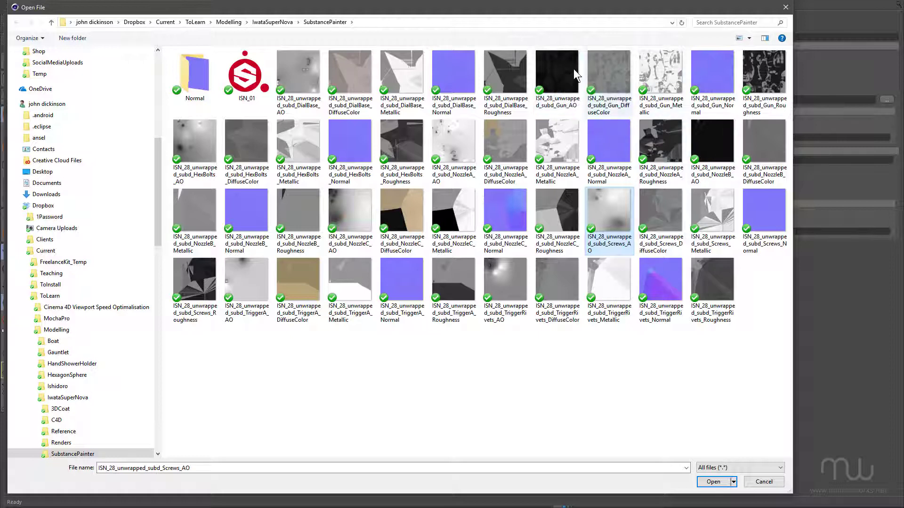
left_click(713, 137)
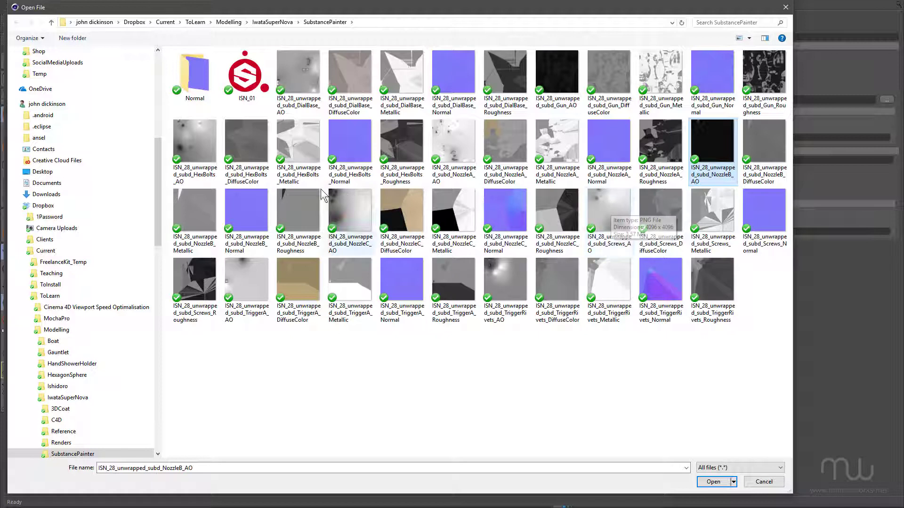
left_click(344, 198)
left_click(712, 482)
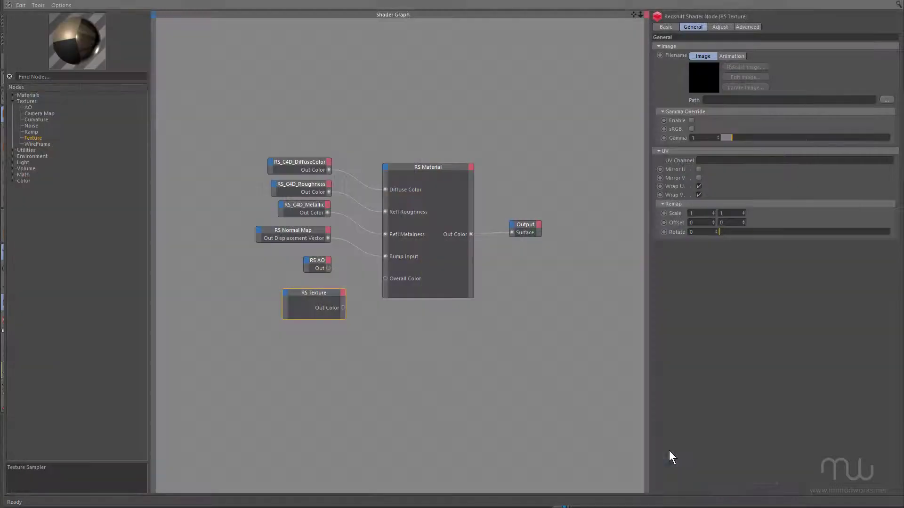
left_click(869, 365)
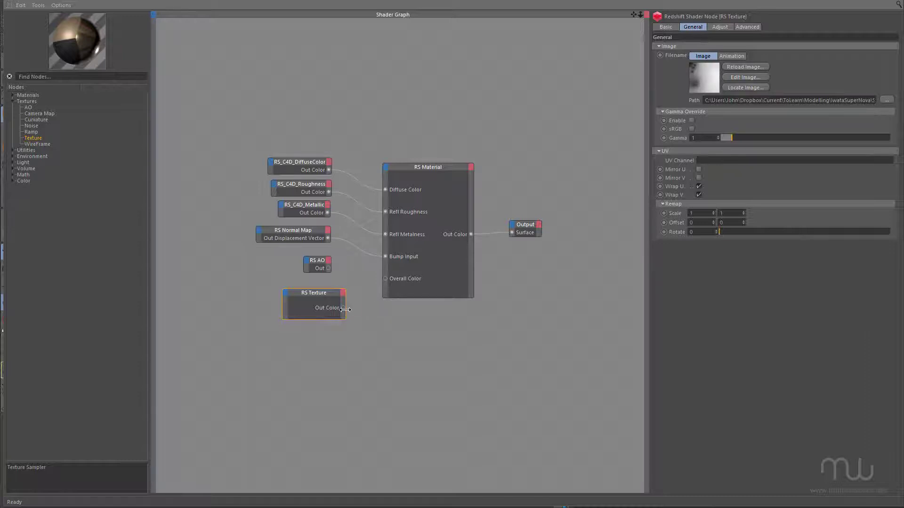
left_click_drag(344, 308, 385, 278)
- Close the shader graph, start the Redshift IPR, and orbit around the textured nozzle
left_click(873, 5)
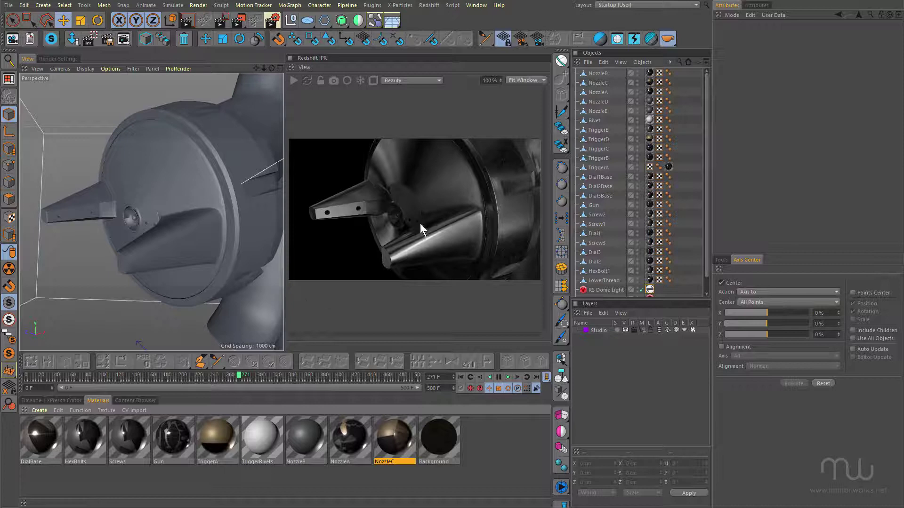
left_click(293, 80)
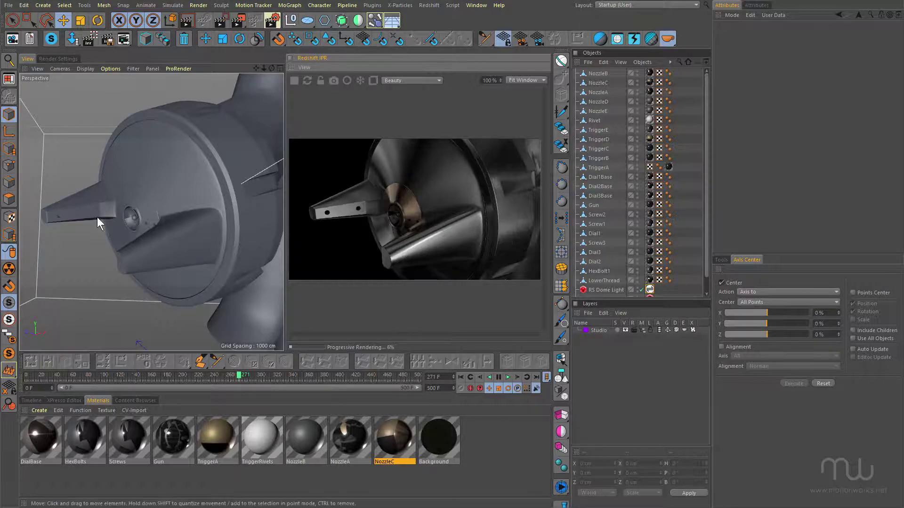
scroll(132, 205, "up", 5)
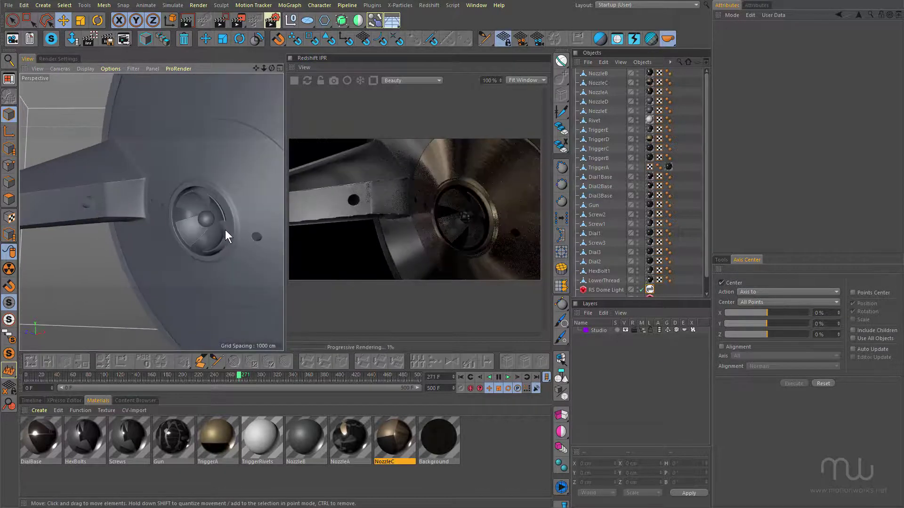
left_click_drag(225, 230, 193, 230, "alt")
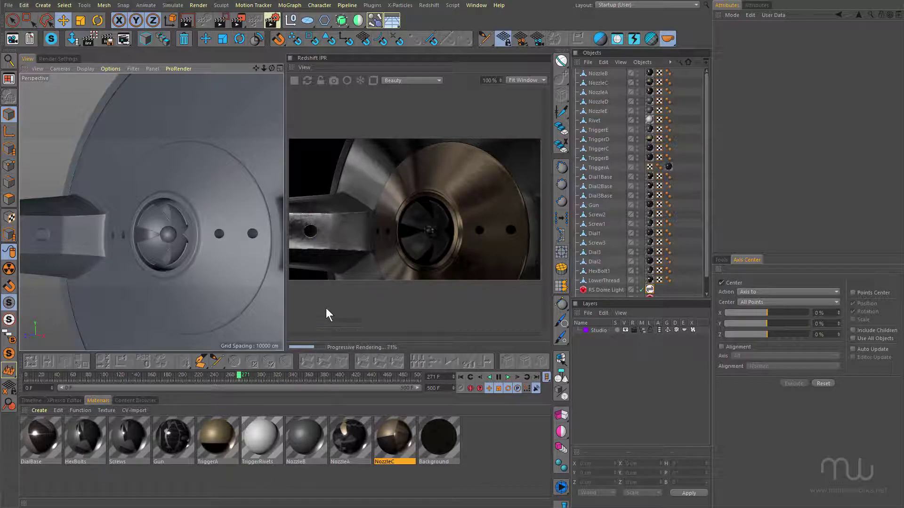
mouse_move(218, 218)
left_mouse_down("alt")
mouse_move(168, 230)
mouse_move(236, 215)
mouse_move(108, 162)
mouse_move(140, 211)
mouse_move(197, 200)
mouse_move(136, 222)
mouse_move(153, 215)
mouse_move(142, 216)
mouse_move(146, 241)
left_mouse_up("alt")
scroll(155, 207, "down", 3)
scroll(202, 207, "up", 4)
mouse_move(217, 210)
left_mouse_down("alt")
mouse_move(198, 196)
mouse_move(206, 236)
mouse_move(169, 220)
mouse_move(177, 215)
left_mouse_up("alt")
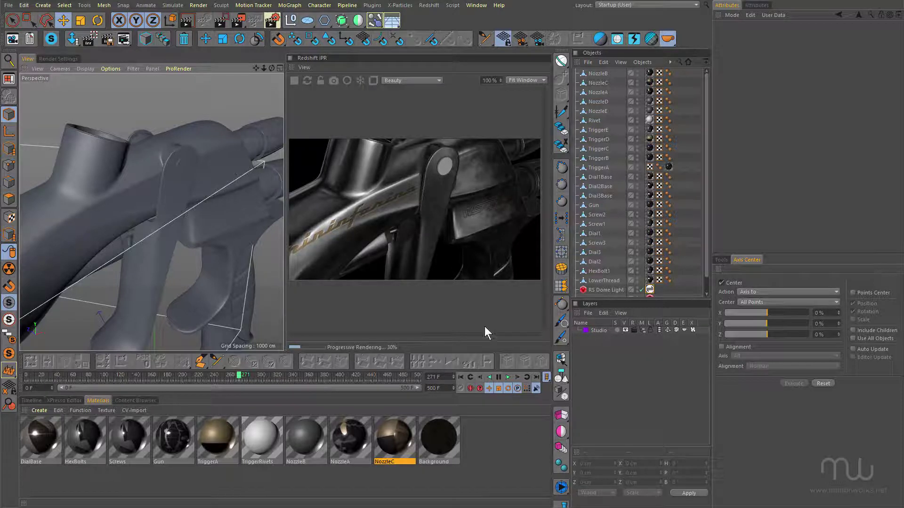
left_click_drag(191, 188, 150, 190, "alt")
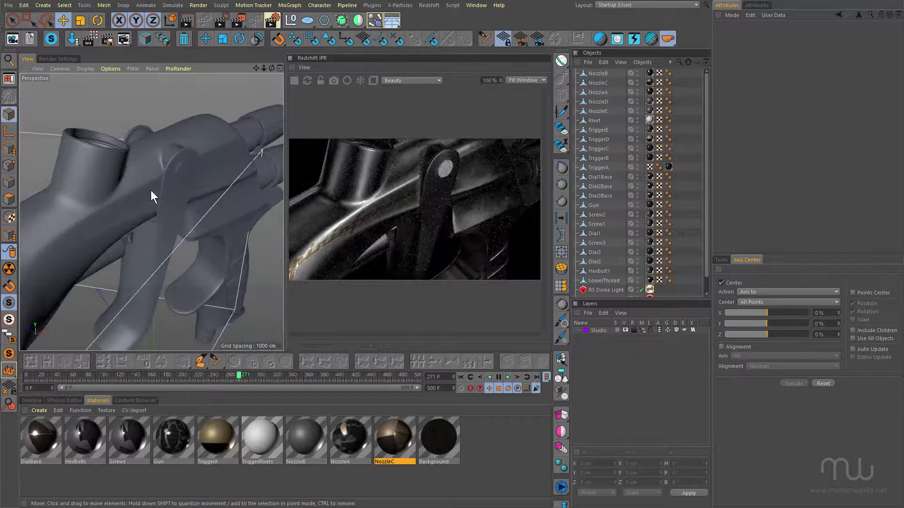
scroll(121, 188, "up", 5)
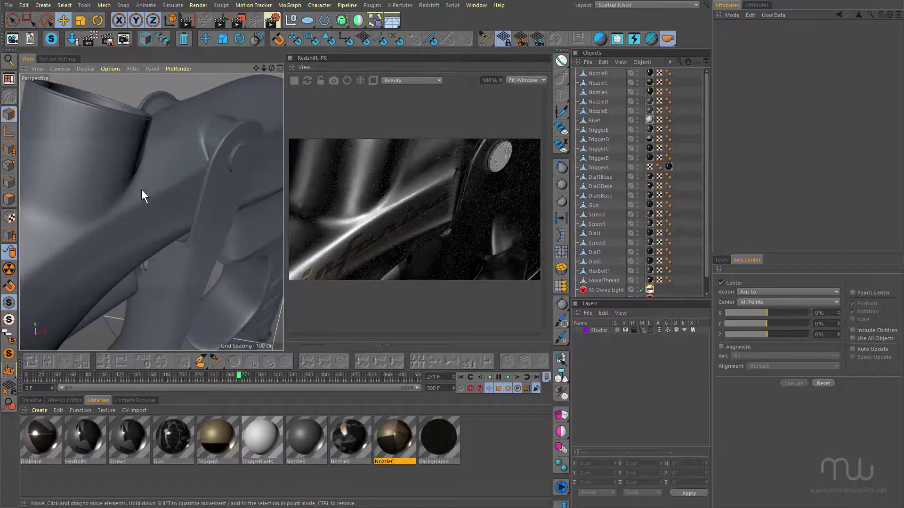
mouse_move(140, 170)
left_mouse_down("alt")
mouse_move(163, 183)
mouse_move(140, 146)
mouse_move(41, 150)
mouse_move(148, 182)
mouse_move(129, 184)
mouse_move(155, 176)
mouse_move(69, 193)
mouse_move(110, 196)
mouse_move(136, 173)
mouse_move(156, 174)
mouse_move(128, 174)
left_mouse_up("alt")
scroll(140, 146, "down", 3)
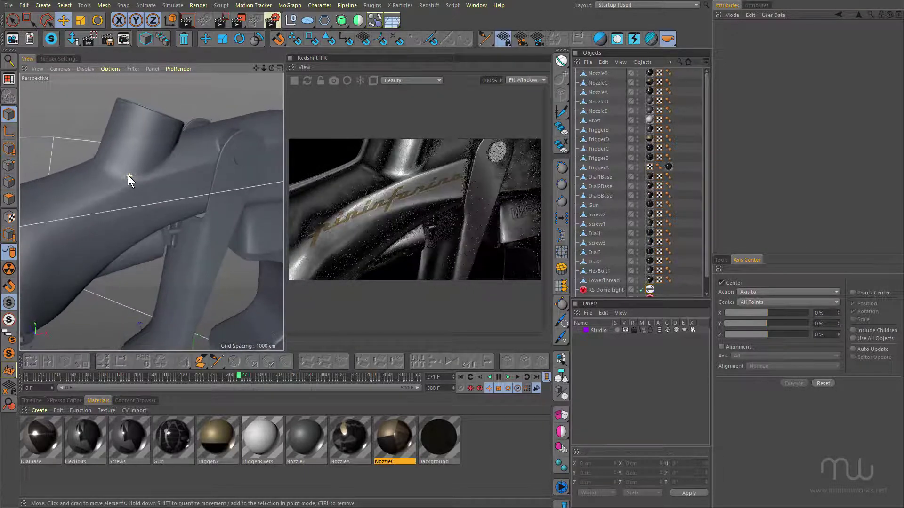